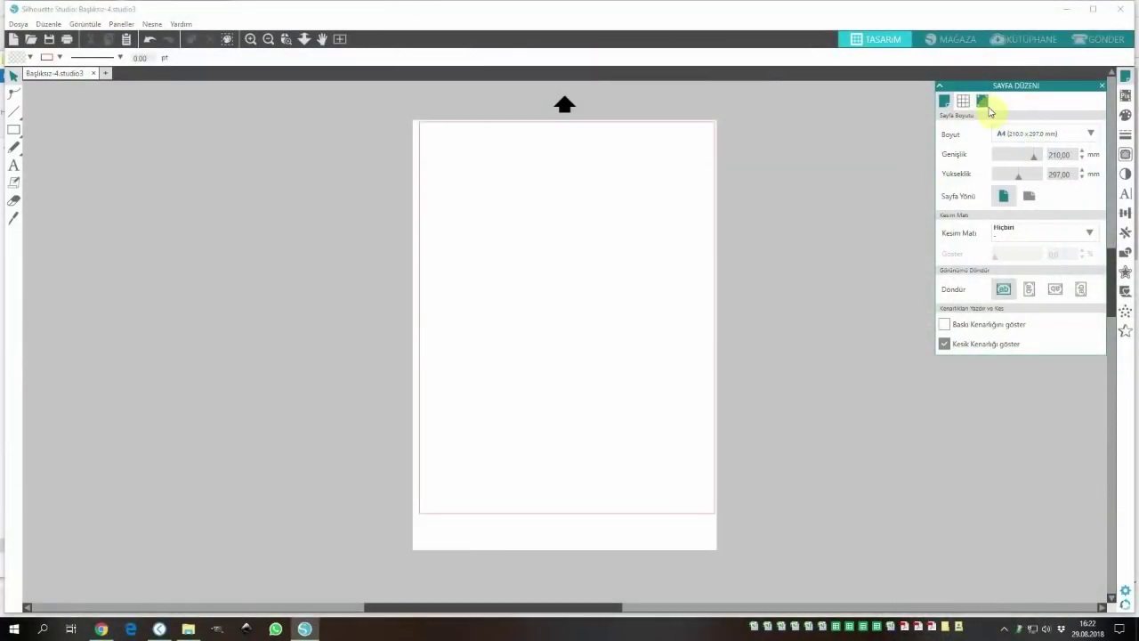
- Turn on registration marks for the page using the style Tür 1 (CAMEO, Portrait, Curio)
{"action": "left_click", "coordinate": [983, 101]}
{"action": "left_click", "coordinate": [1009, 136]}
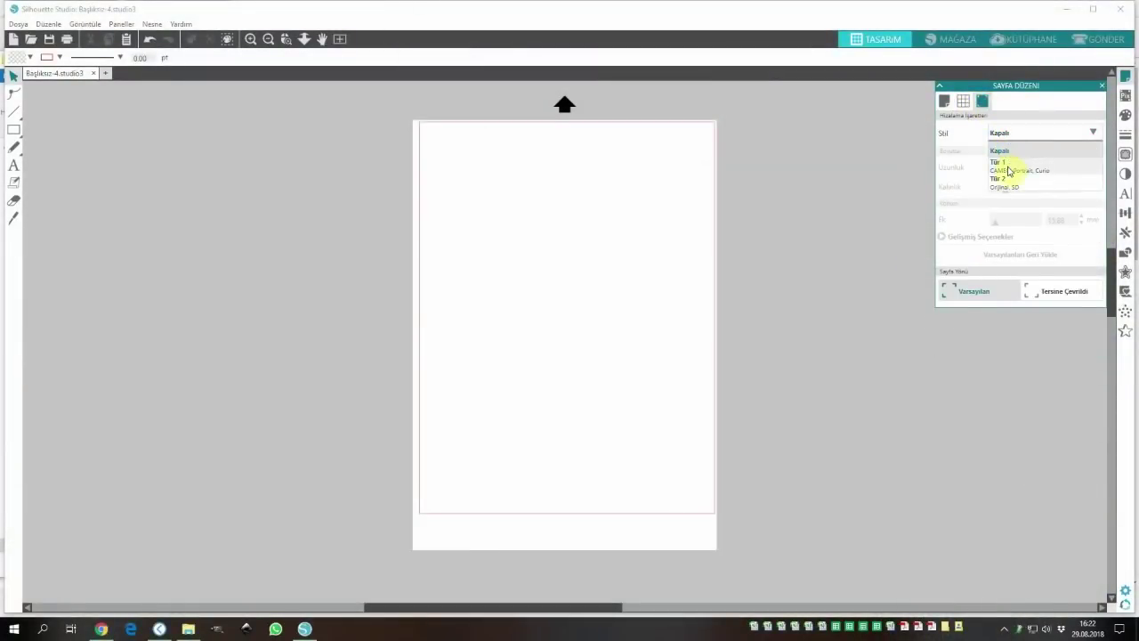
{"action": "left_click", "coordinate": [1005, 165]}
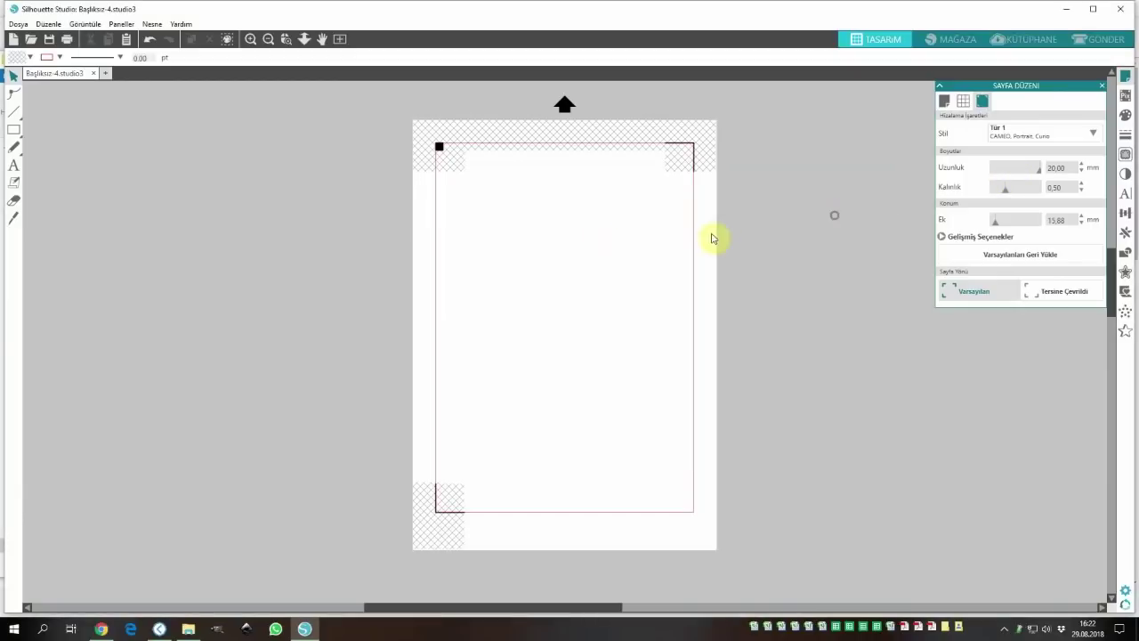
- Add the Fenerbahçe logo from the 3 Büyükler folder and scale it to about 153 × 157 mm inside the cut area
{"action": "left_click", "coordinate": [188, 628]}
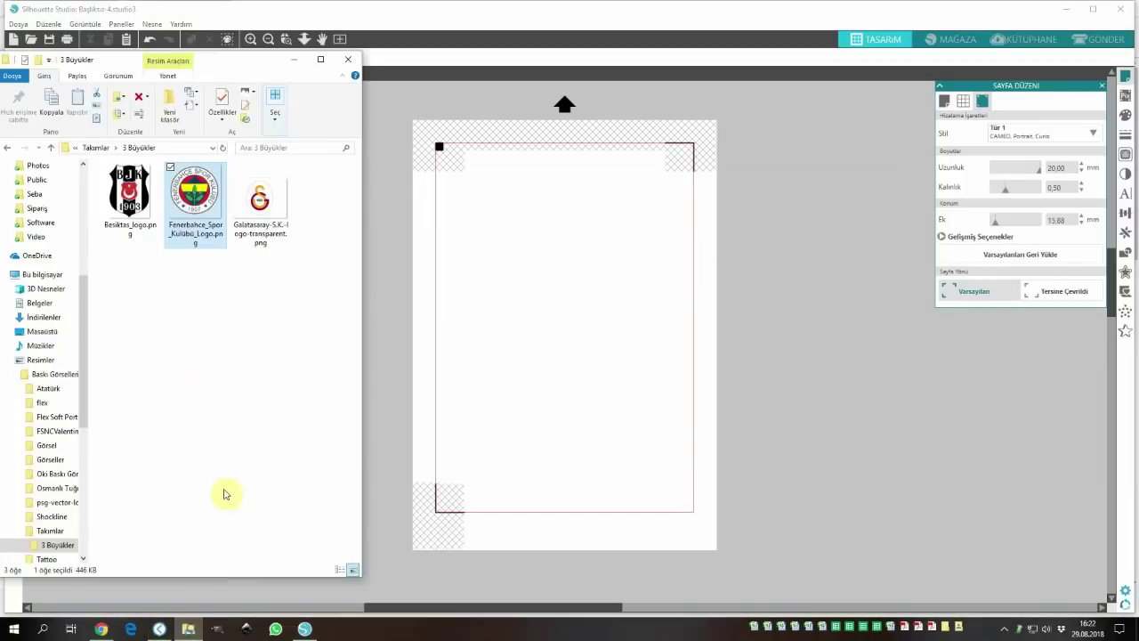
{"action": "left_click_drag", "start_coordinate": [194, 194], "coordinate": [533, 285]}
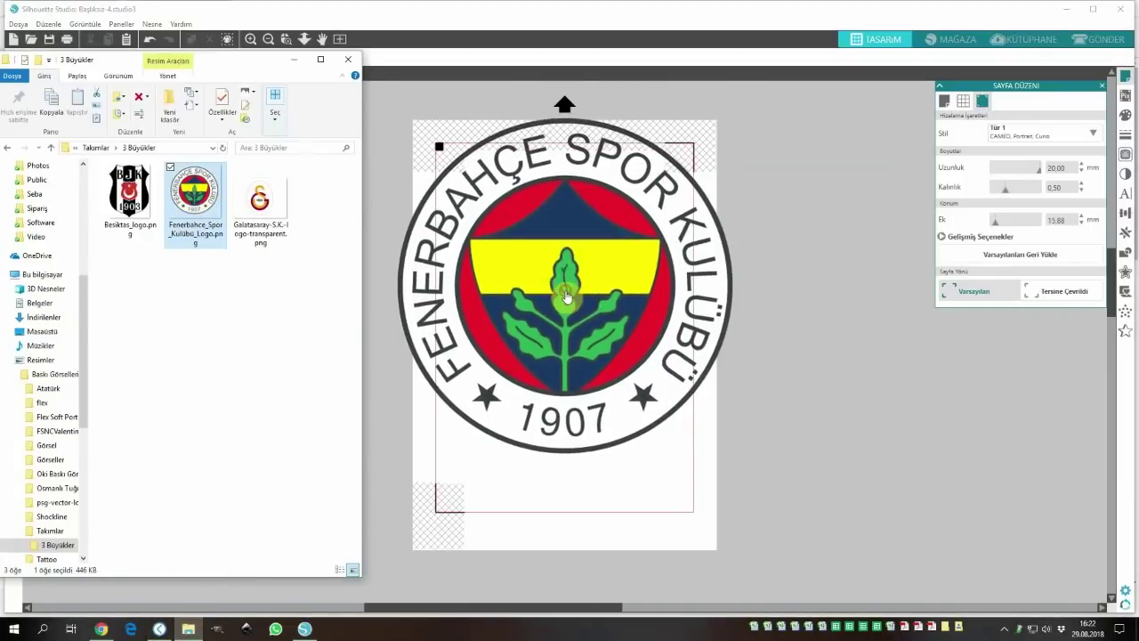
{"action": "left_click", "coordinate": [553, 259]}
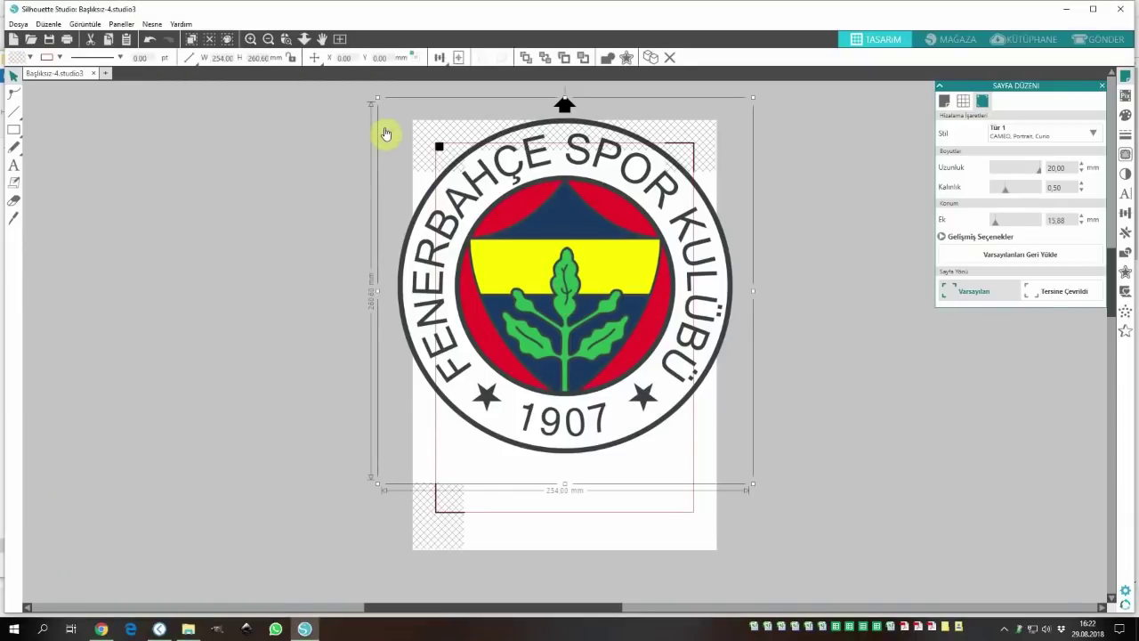
{"action": "left_click_drag", "start_coordinate": [385, 107], "coordinate": [488, 258]}
{"action": "left_click_drag", "start_coordinate": [605, 334], "coordinate": [553, 313]}
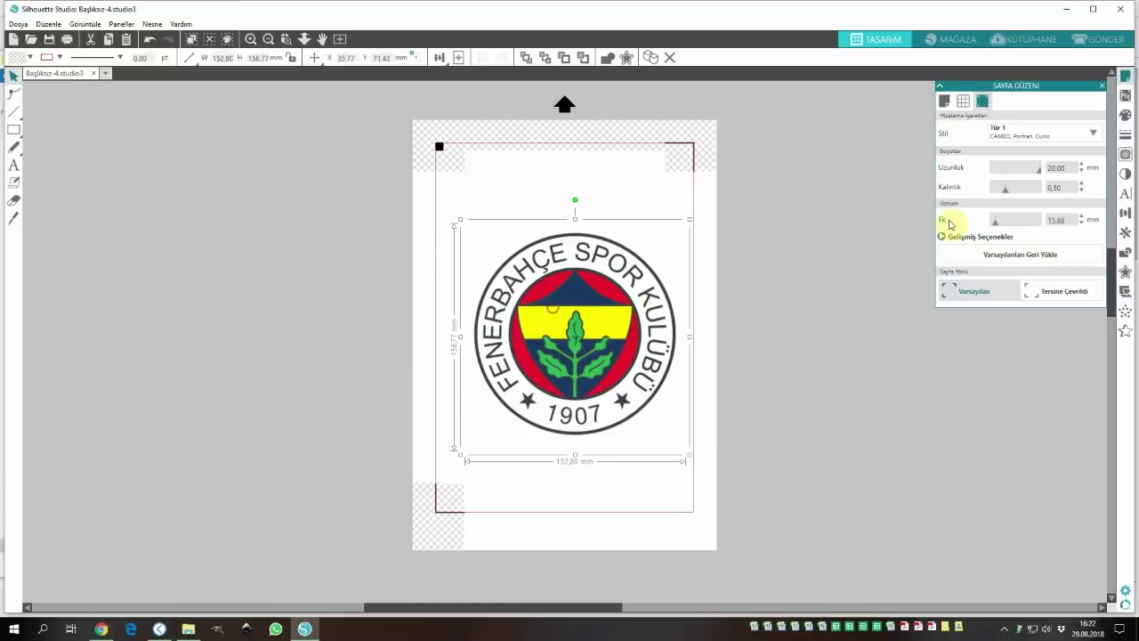
- Trace and detach (Vektörle ve Kes) the Fenerbahçe logo with a trace area around it and the threshold at 86%
{"action": "left_click", "coordinate": [1123, 159]}
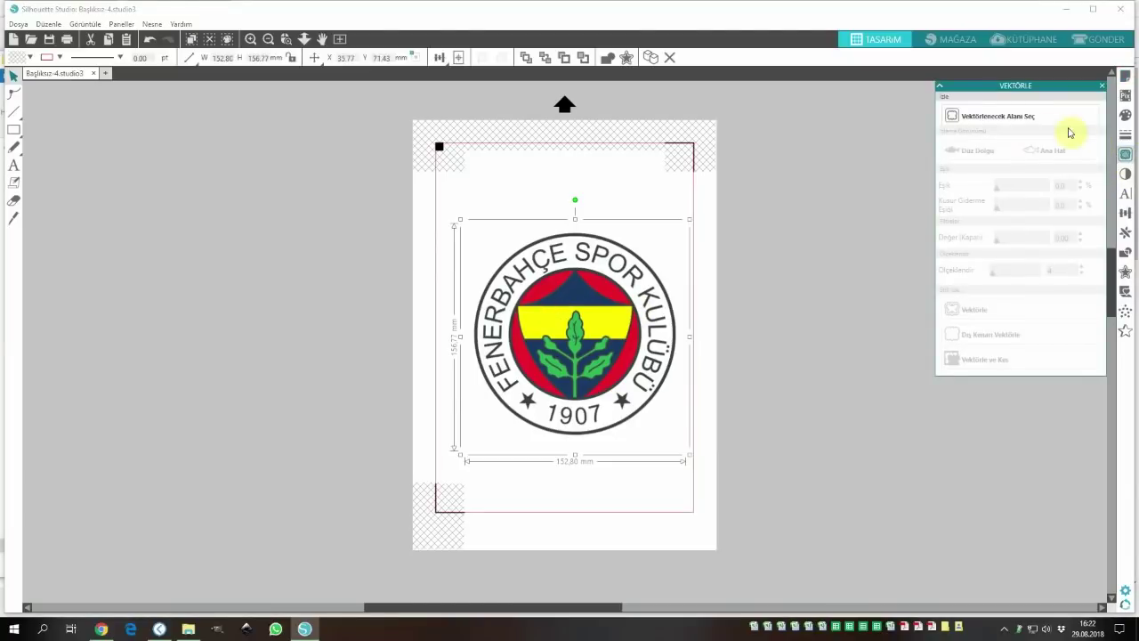
{"action": "left_click", "coordinate": [1022, 115]}
{"action": "left_click_drag", "start_coordinate": [454, 218], "coordinate": [681, 441]}
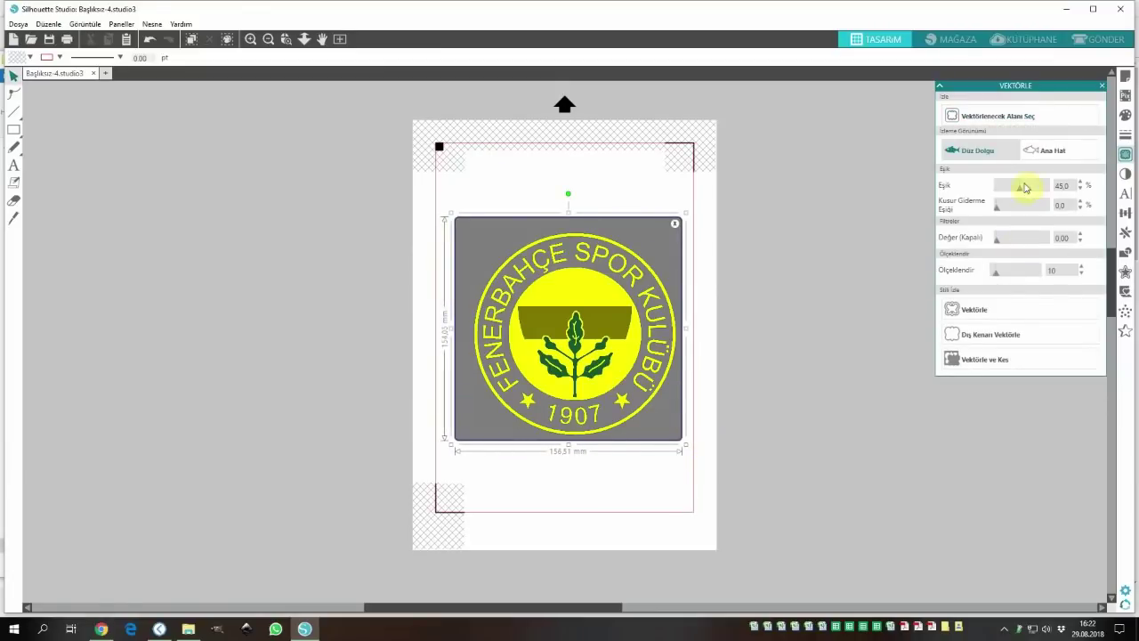
{"action": "left_click", "coordinate": [1022, 184]}
{"action": "left_click_drag", "start_coordinate": [1036, 191], "coordinate": [1041, 190]}
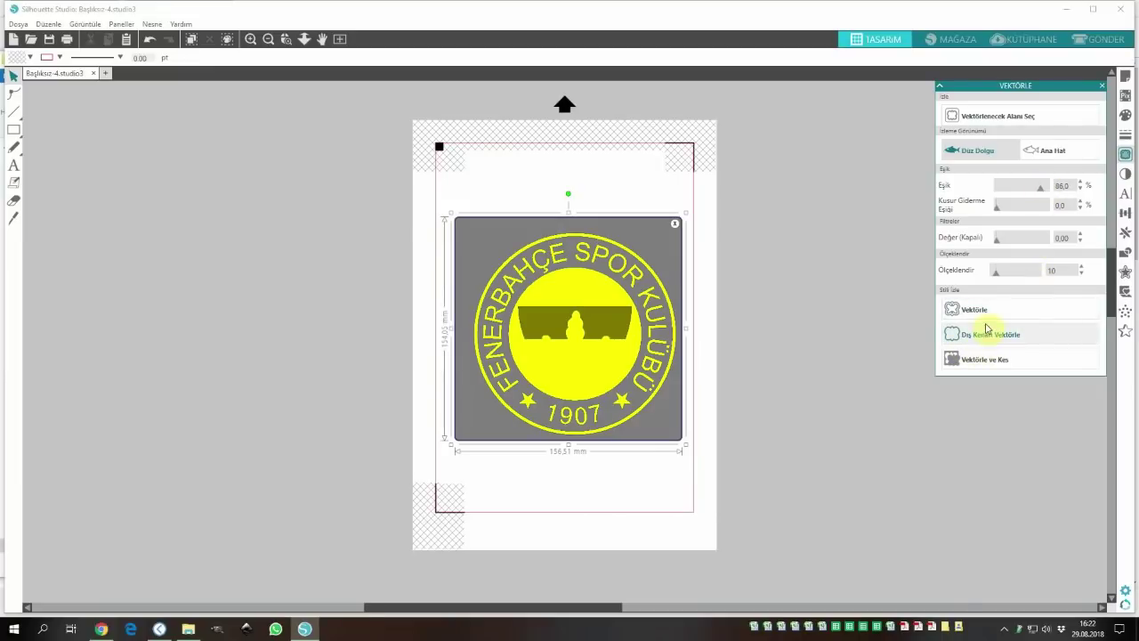
{"action": "left_click", "coordinate": [988, 361]}
{"action": "left_click", "coordinate": [988, 363]}
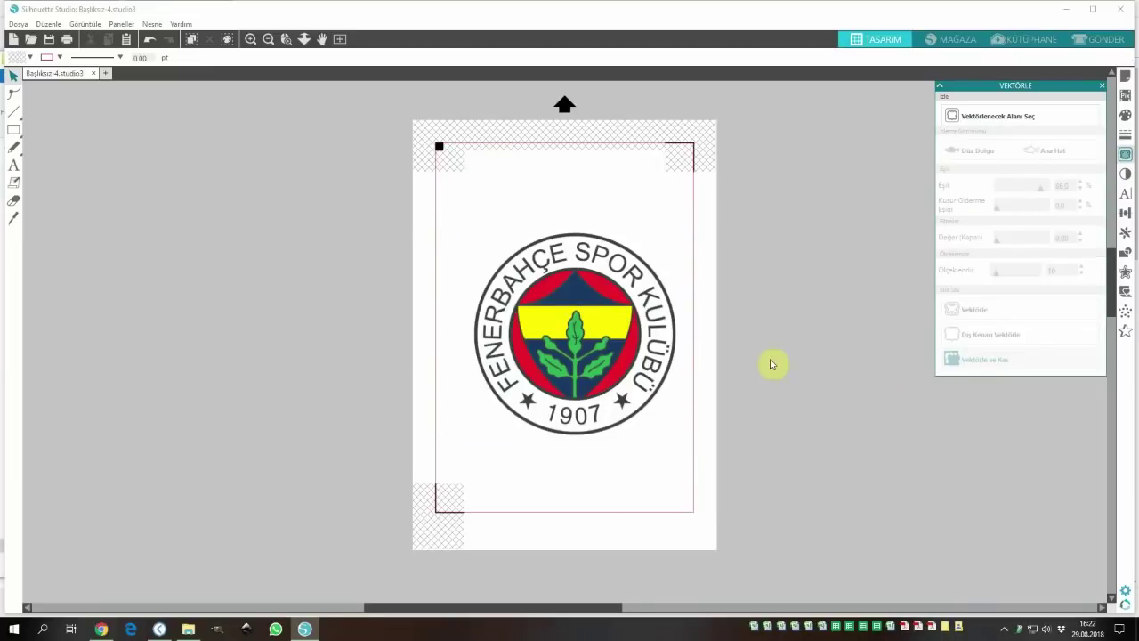
- Pull the detached Fenerbahçe logo away from the original image and delete the leftover background
{"action": "left_click_drag", "start_coordinate": [559, 311], "coordinate": [584, 403]}
{"action": "left_click", "coordinate": [502, 274]}
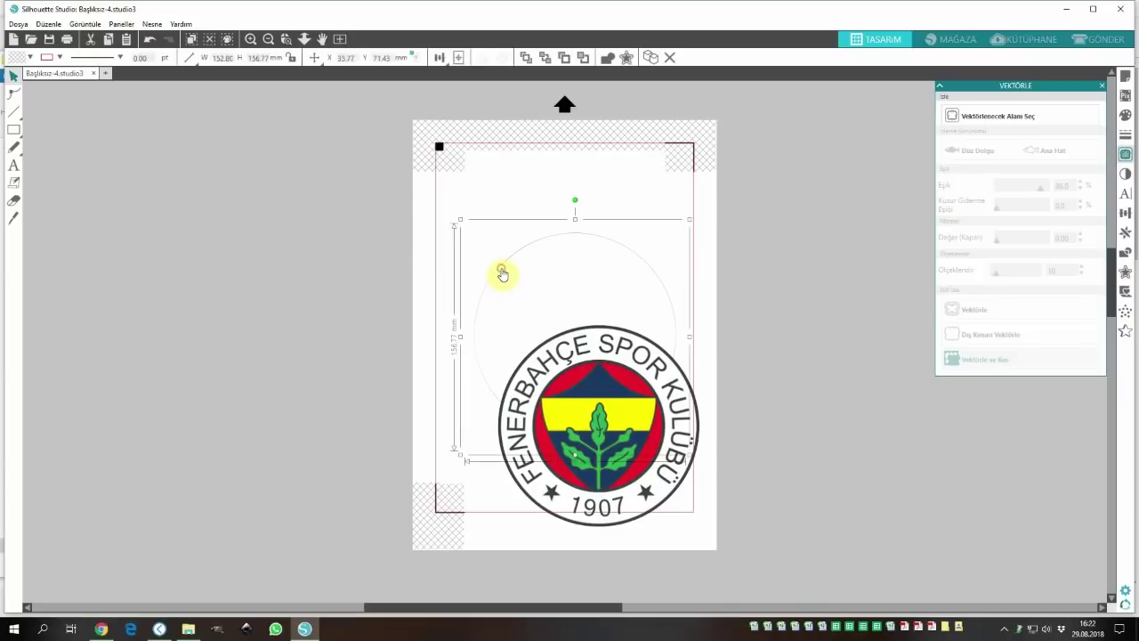
{"action": "key", "text": "Delete"}
- Scale the Fenerbahçe logo to about 55 × 55 mm and place it in the upper-left corner of the cut area
{"action": "left_click_drag", "start_coordinate": [591, 413], "coordinate": [495, 229]}
{"action": "left_click_drag", "start_coordinate": [392, 132], "coordinate": [491, 275]}
{"action": "left_click_drag", "start_coordinate": [557, 305], "coordinate": [477, 223]}
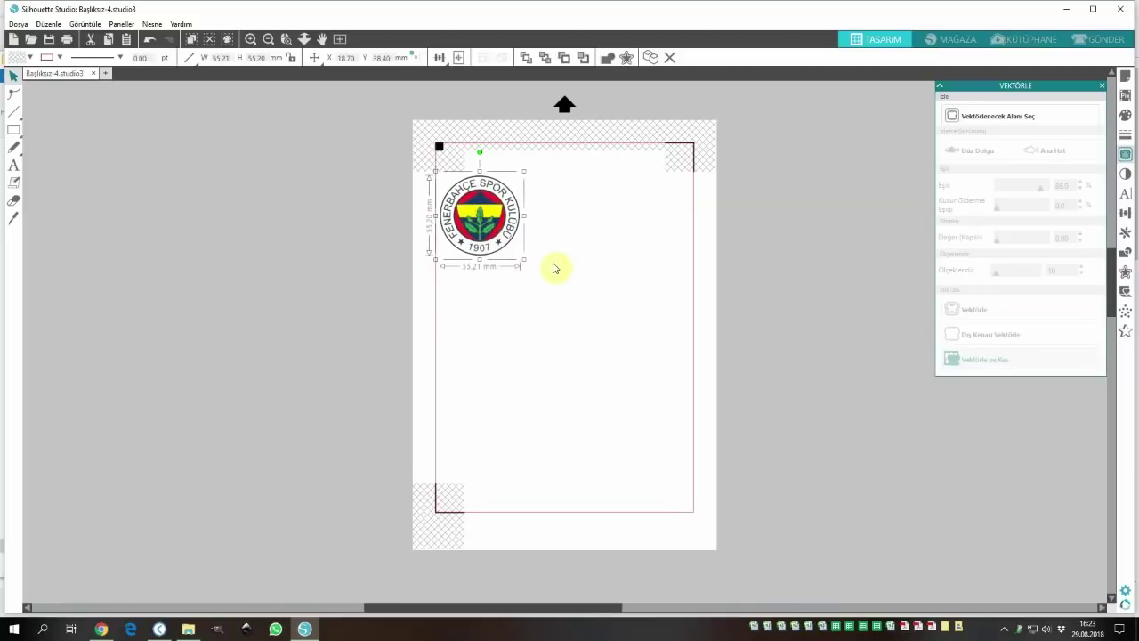
- Duplicate the Fenerbahçe logo twice and place the copies beside it to form a row of three
{"action": "key", "text": "ctrl+d"}
{"action": "key", "text": "ctrl+d"}
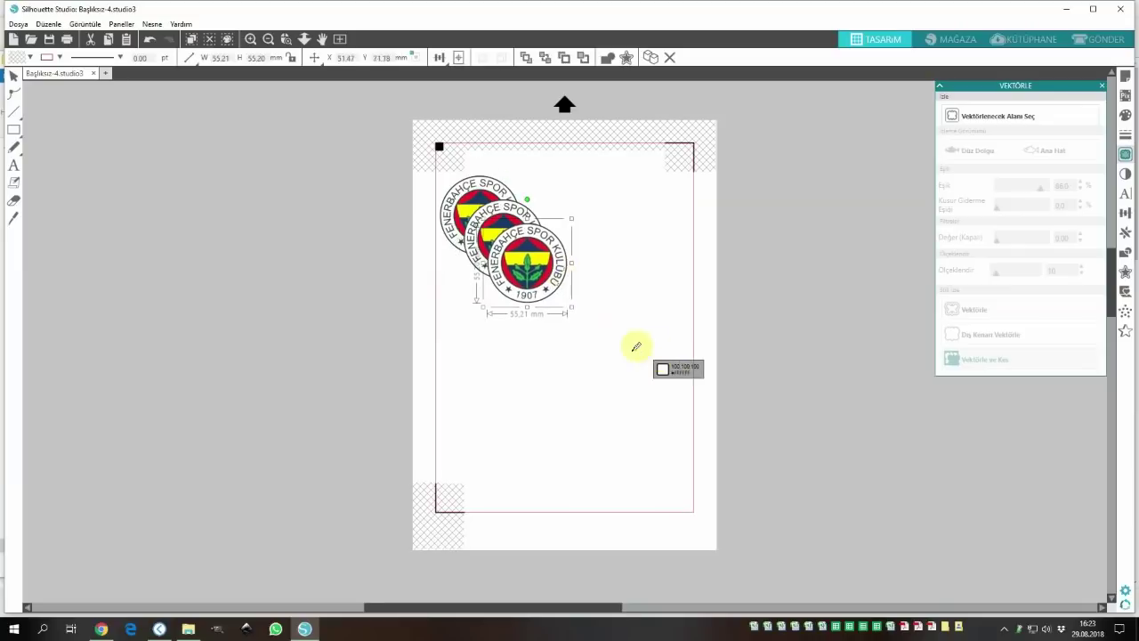
{"action": "left_click_drag", "start_coordinate": [525, 271], "coordinate": [653, 219]}
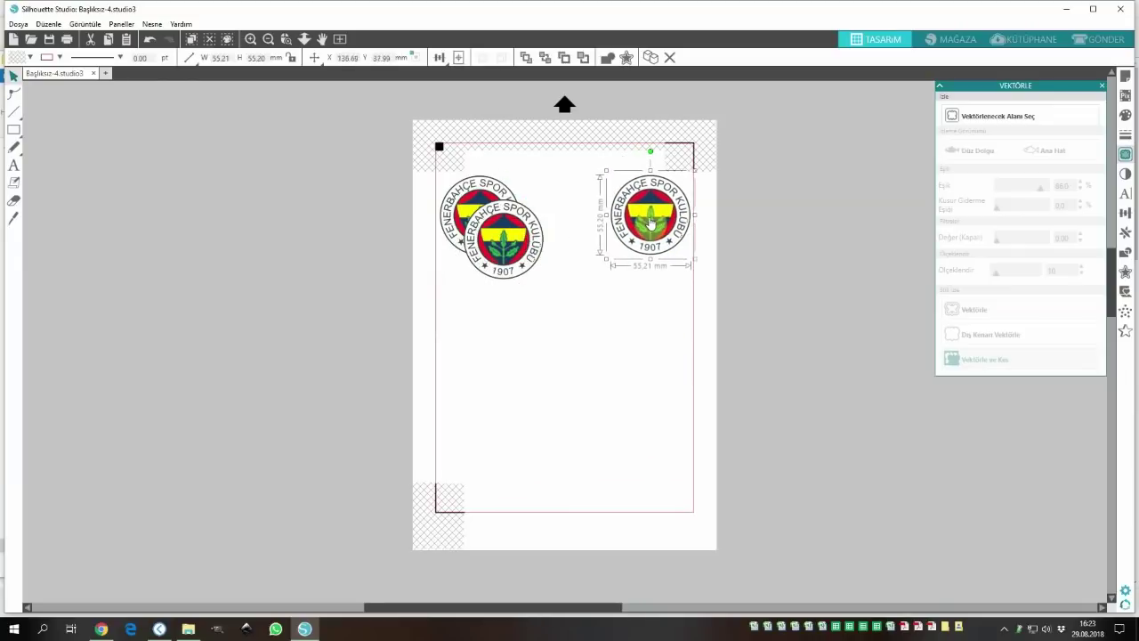
{"action": "left_click_drag", "start_coordinate": [515, 242], "coordinate": [575, 217]}
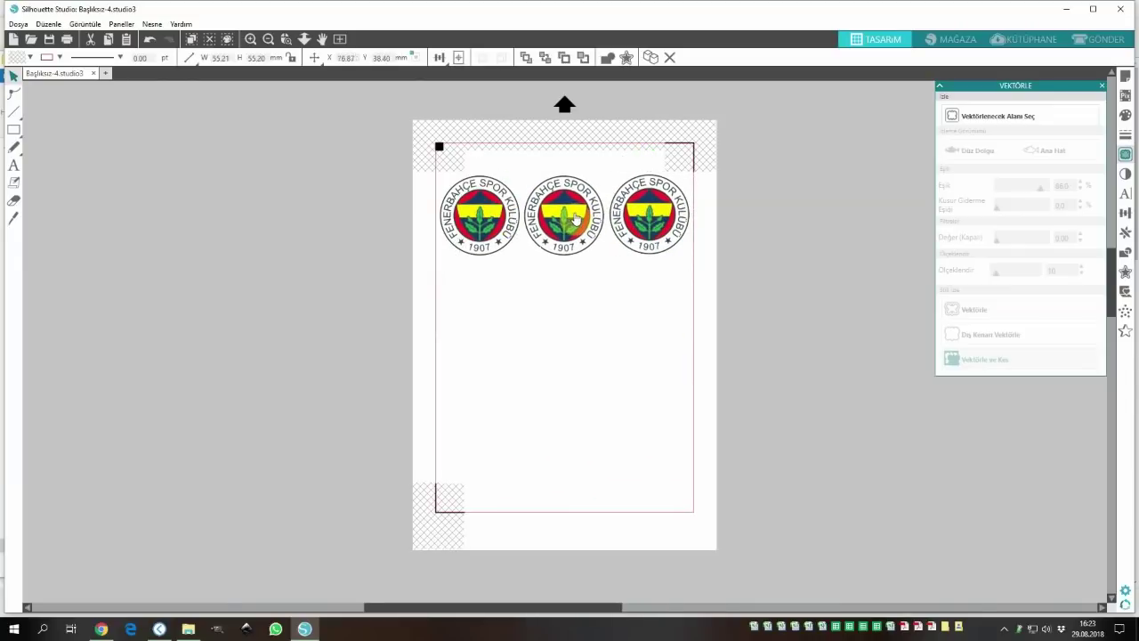
- Align the three Fenerbahçe logos on their middles and space them evenly in the horizontal direction
{"action": "left_click_drag", "start_coordinate": [389, 176], "coordinate": [679, 305]}
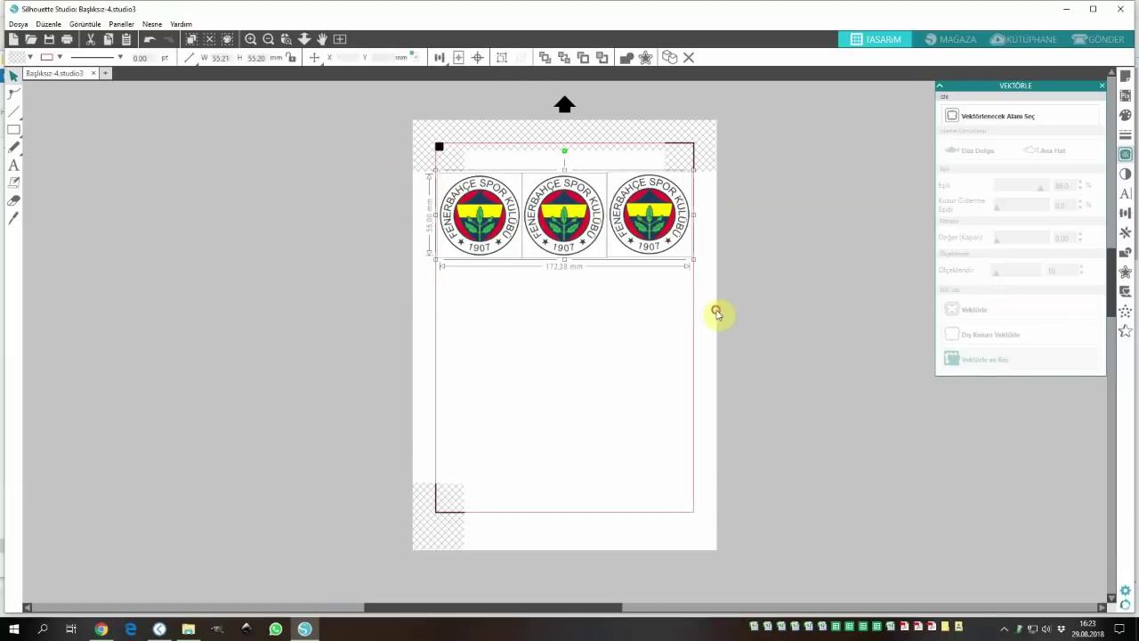
{"action": "left_click", "coordinate": [1126, 213]}
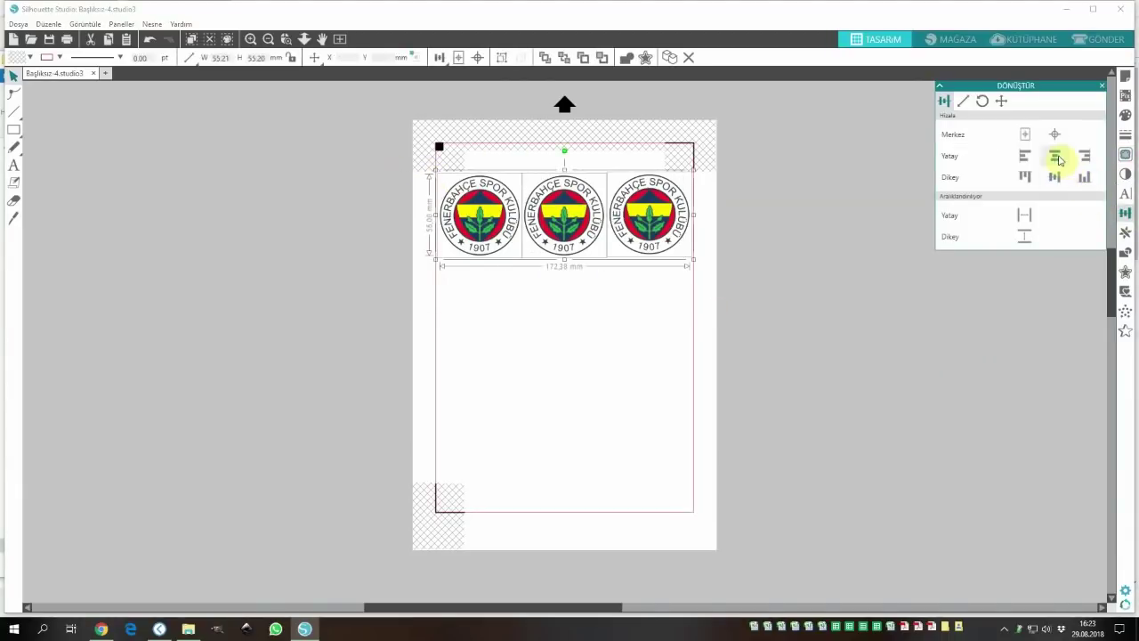
{"action": "left_click", "coordinate": [1055, 178]}
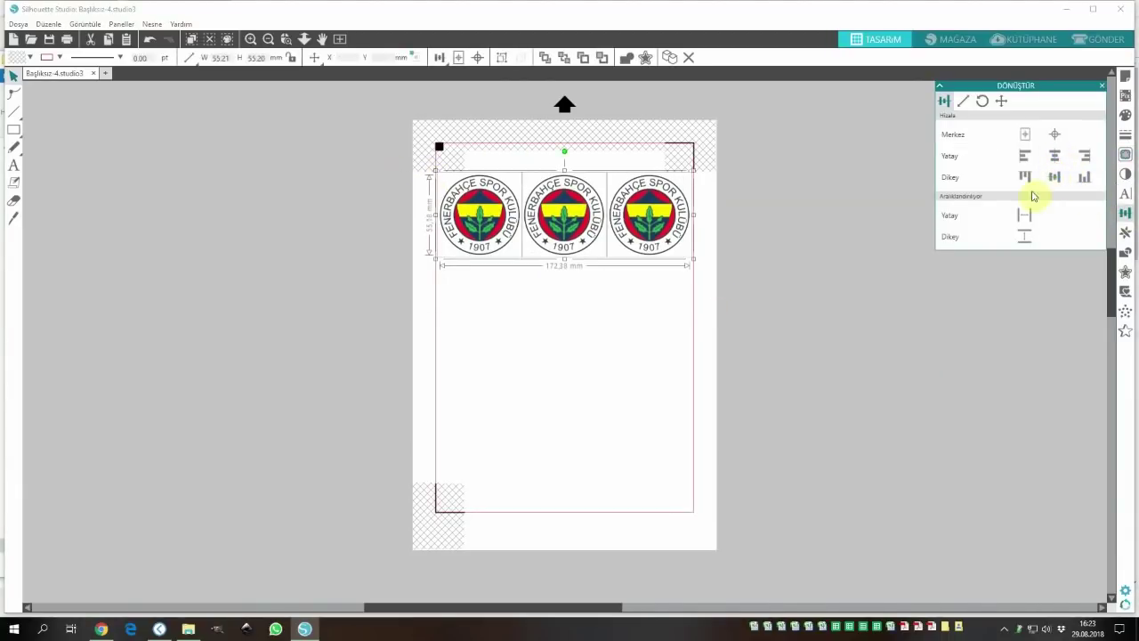
{"action": "left_click", "coordinate": [1024, 215]}
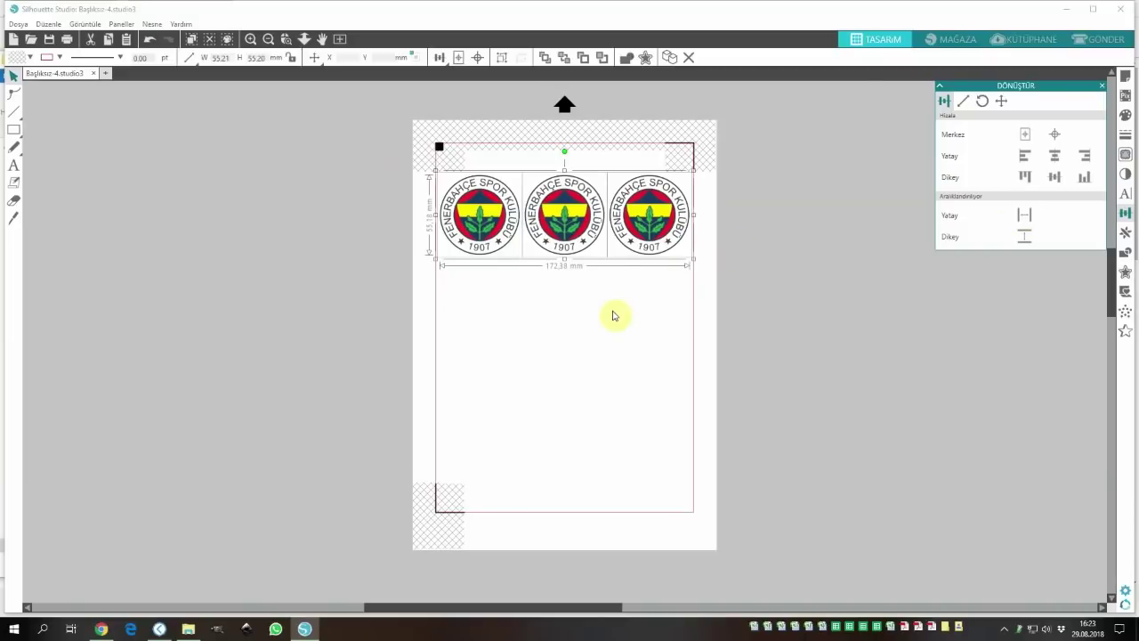
{"action": "left_click", "coordinate": [612, 315]}
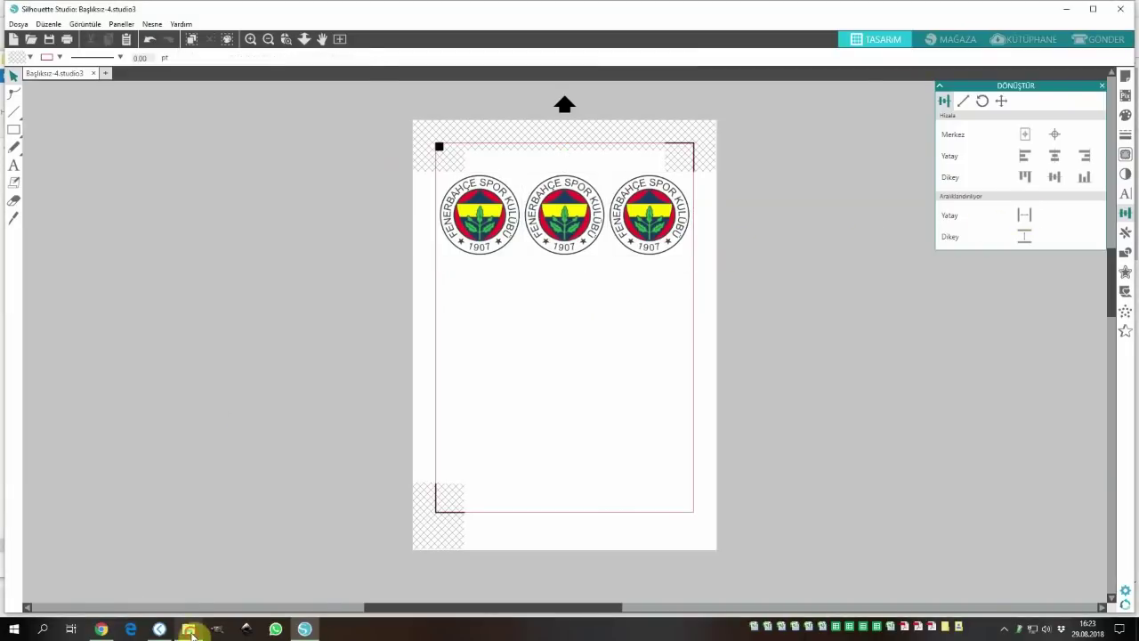
- Add the Beşiktaş logo from the 3 Büyükler folder and scale it to about 99 × 129 mm below the Fenerbahçe row
{"action": "left_click", "coordinate": [189, 628]}
{"action": "left_click_drag", "start_coordinate": [129, 192], "coordinate": [593, 382]}
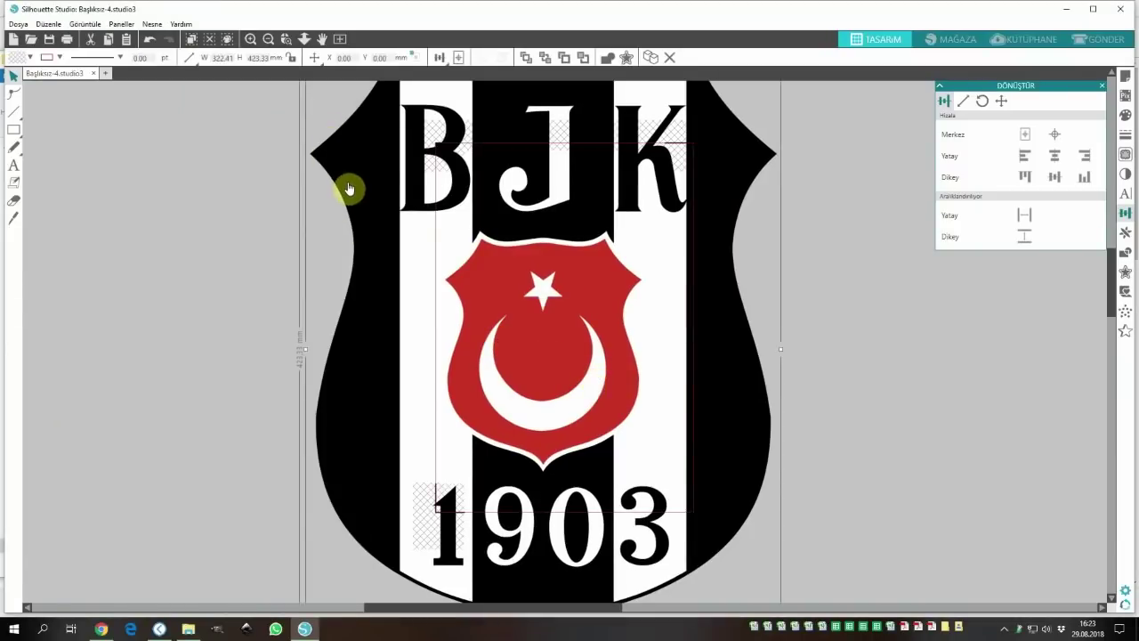
{"action": "scroll", "coordinate": [363, 223], "scroll_direction": "down", "scroll_amount": 5}
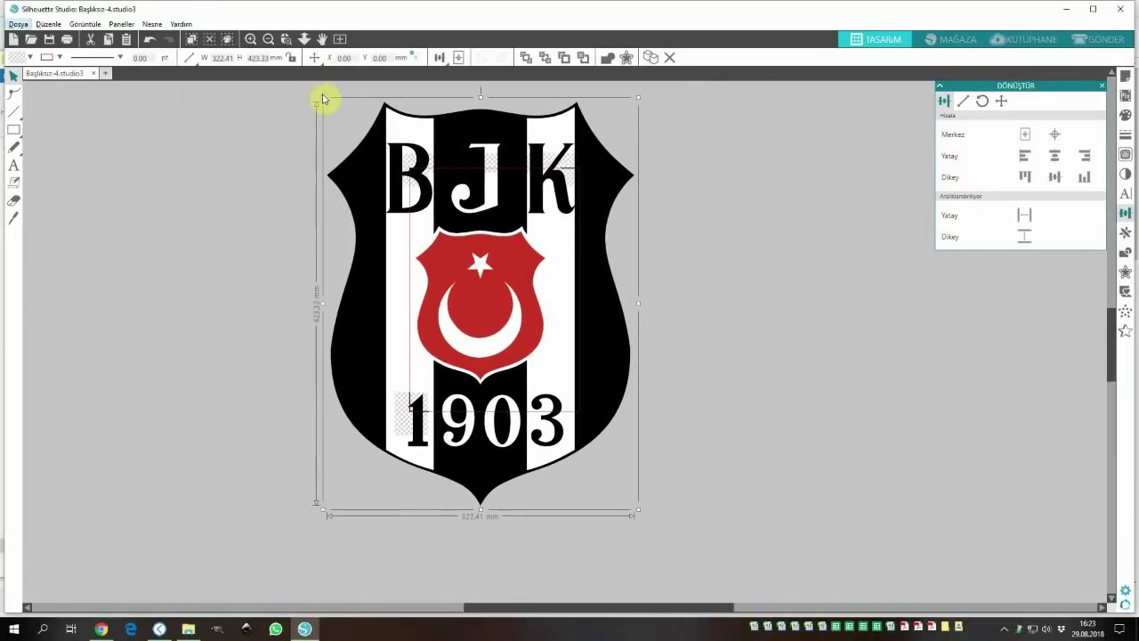
{"action": "left_click_drag", "start_coordinate": [324, 100], "coordinate": [540, 429]}
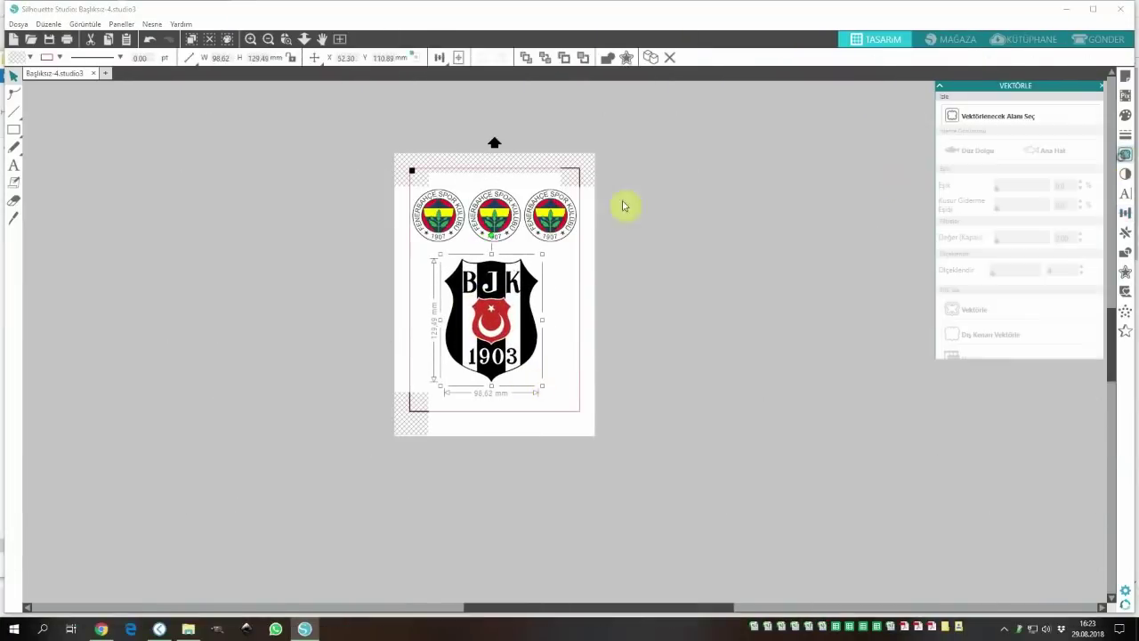
- Trace the outer edge of the Beşiktaş logo with a trace area drawn around the whole shield
{"action": "left_click_drag", "start_coordinate": [431, 247], "coordinate": [545, 385]}
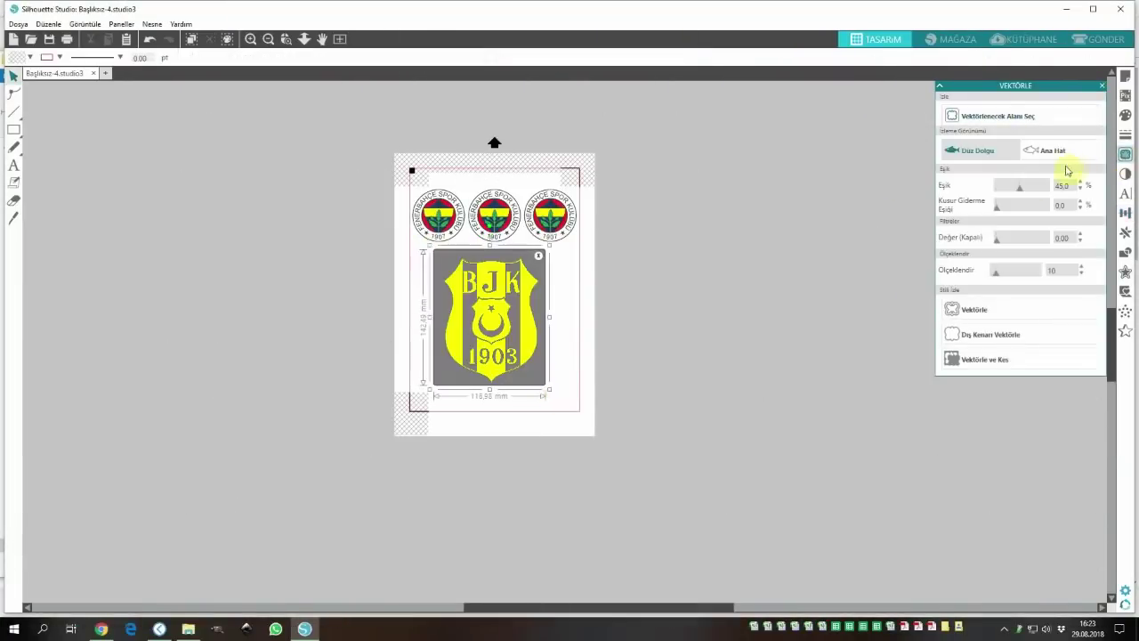
{"action": "left_click", "coordinate": [996, 337]}
{"action": "mouse_move", "coordinate": [430, 252]}
{"action": "left_mouse_down"}
{"action": "mouse_move", "coordinate": [464, 314]}
{"action": "mouse_move", "coordinate": [554, 289]}
{"action": "left_mouse_up"}
- Arrange the three small Beşiktaş shields in a row below the Fenerbahçe logos and bring up the alignment options for them
{"action": "left_click_drag", "start_coordinate": [467, 302], "coordinate": [499, 289]}
{"action": "left_click_drag", "start_coordinate": [407, 255], "coordinate": [583, 325]}
{"action": "left_click", "coordinate": [1124, 213]}
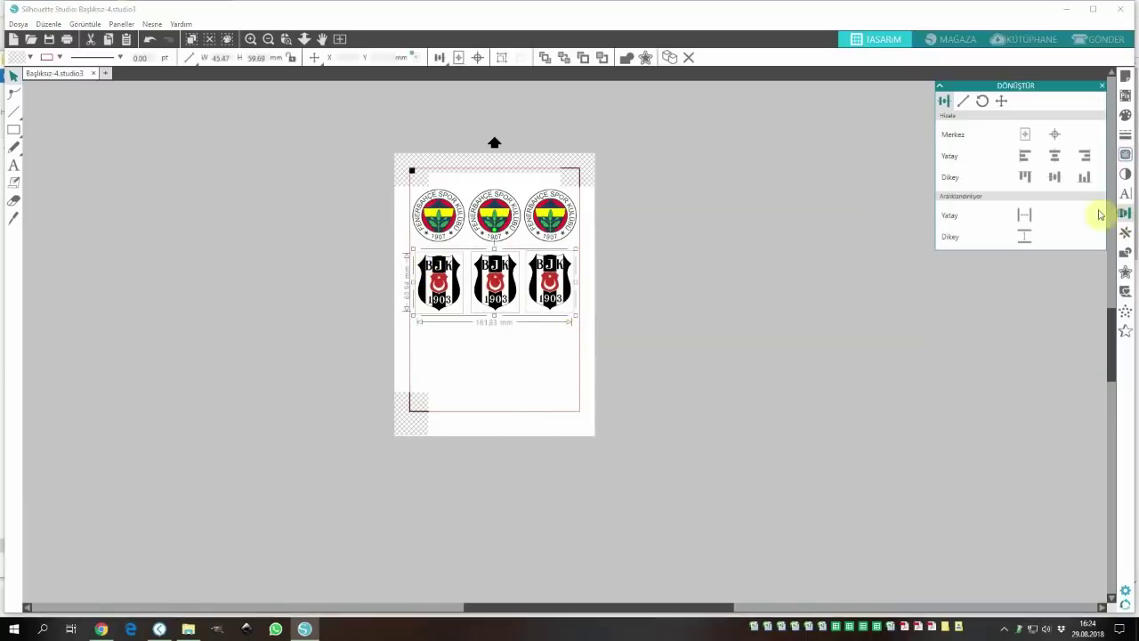
- Add the Galatasaray logo below the Beşiktaş row and trace and detach (Vektörle ve Kes) it with the threshold at 100%
{"action": "left_click", "coordinate": [187, 628]}
{"action": "left_click_drag", "start_coordinate": [261, 204], "coordinate": [477, 377]}
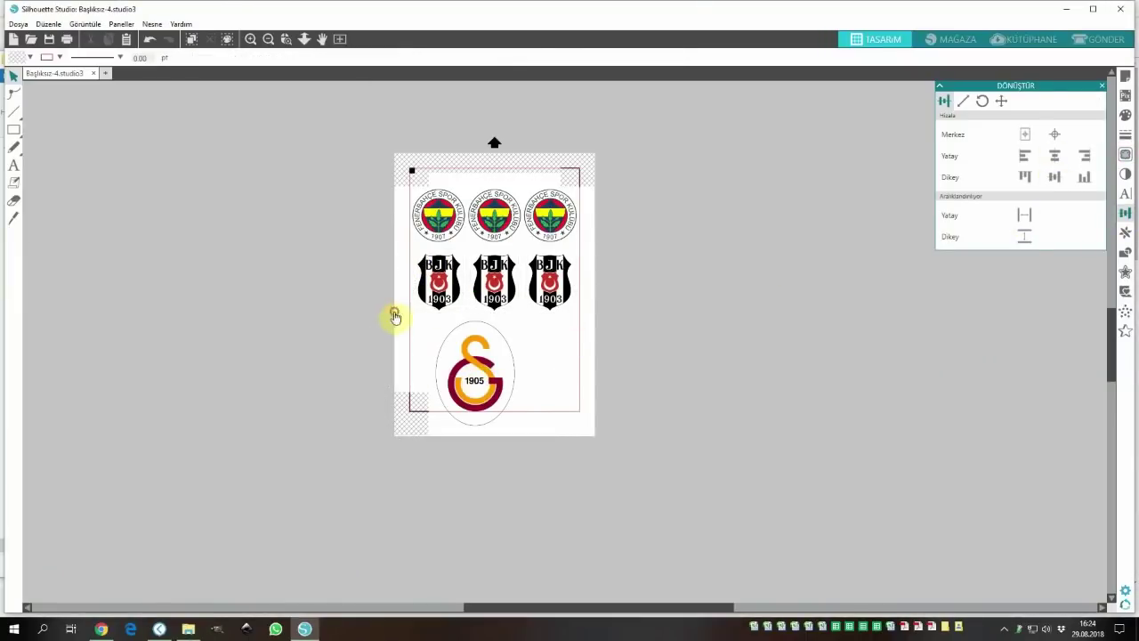
{"action": "left_click", "coordinate": [1125, 154]}
{"action": "left_click", "coordinate": [996, 116]}
{"action": "mouse_move", "coordinate": [447, 317]}
{"action": "left_mouse_down"}
{"action": "mouse_move", "coordinate": [534, 376]}
{"action": "mouse_move", "coordinate": [527, 408]}
{"action": "left_mouse_up"}
{"action": "left_click", "coordinate": [1041, 189]}
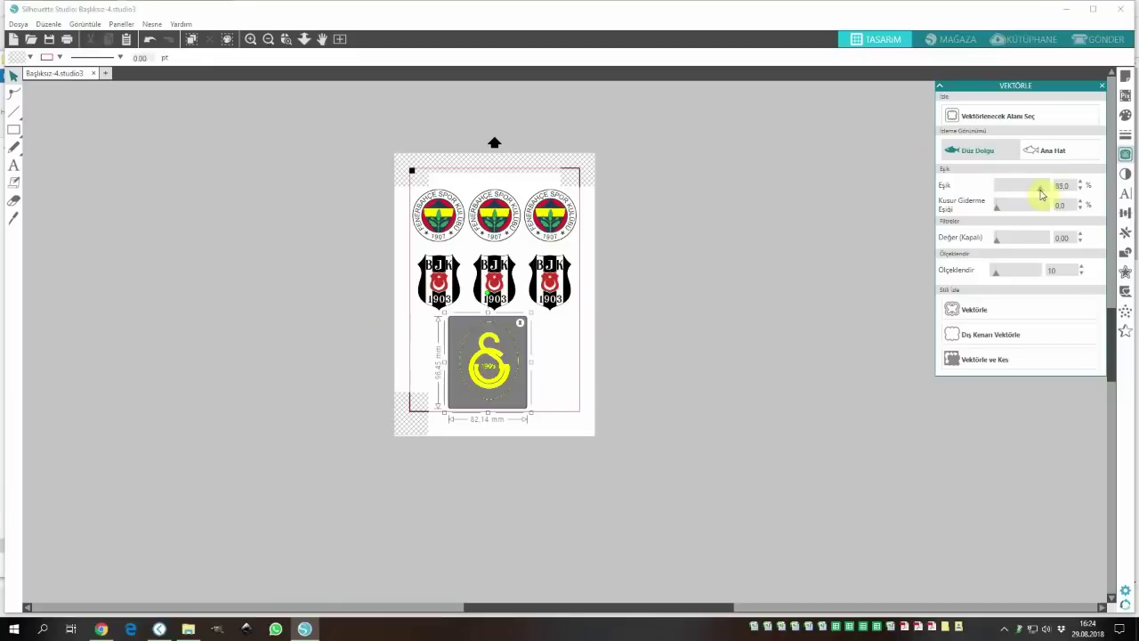
{"action": "left_click", "coordinate": [978, 359]}
- Place the detached Galatasaray logo under the first Beşiktaş shield and scale it to about 46 × 61 mm
{"action": "left_click_drag", "start_coordinate": [488, 364], "coordinate": [440, 365]}
{"action": "left_click_drag", "start_coordinate": [482, 400], "coordinate": [461, 384]}
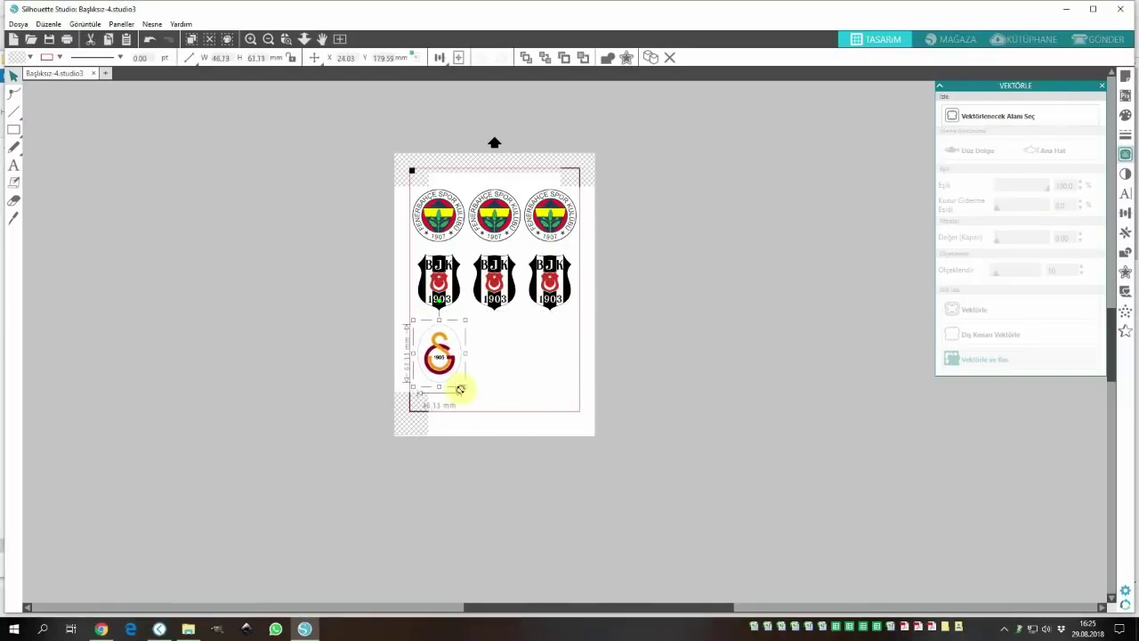
- Copy the Galatasaray logo twice and line up the three logos in a row below the Beşiktaş shields
{"action": "scroll", "coordinate": [434, 330], "scroll_direction": "up", "scroll_amount": 6}
{"action": "scroll", "coordinate": [419, 330], "scroll_direction": "down", "scroll_amount": 4}
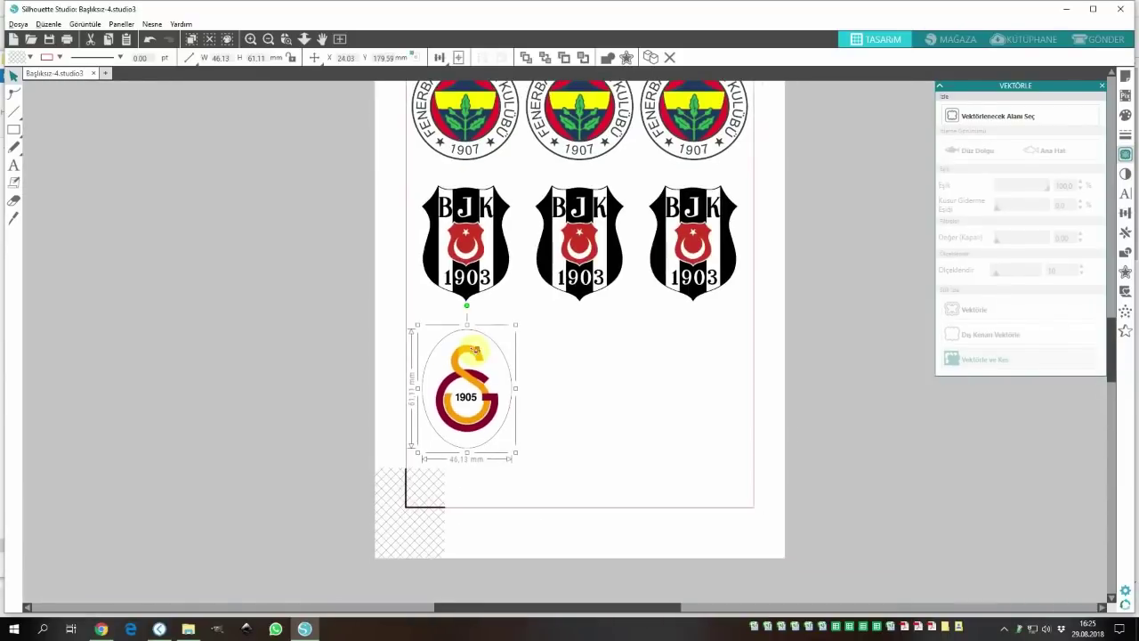
{"action": "key", "text": "ctrl+v"}
{"action": "key", "text": "ctrl+d"}
{"action": "left_click_drag", "start_coordinate": [529, 412], "coordinate": [618, 400]}
{"action": "left_click_drag", "start_coordinate": [411, 321], "coordinate": [738, 483]}
{"action": "left_click", "coordinate": [1125, 212]}
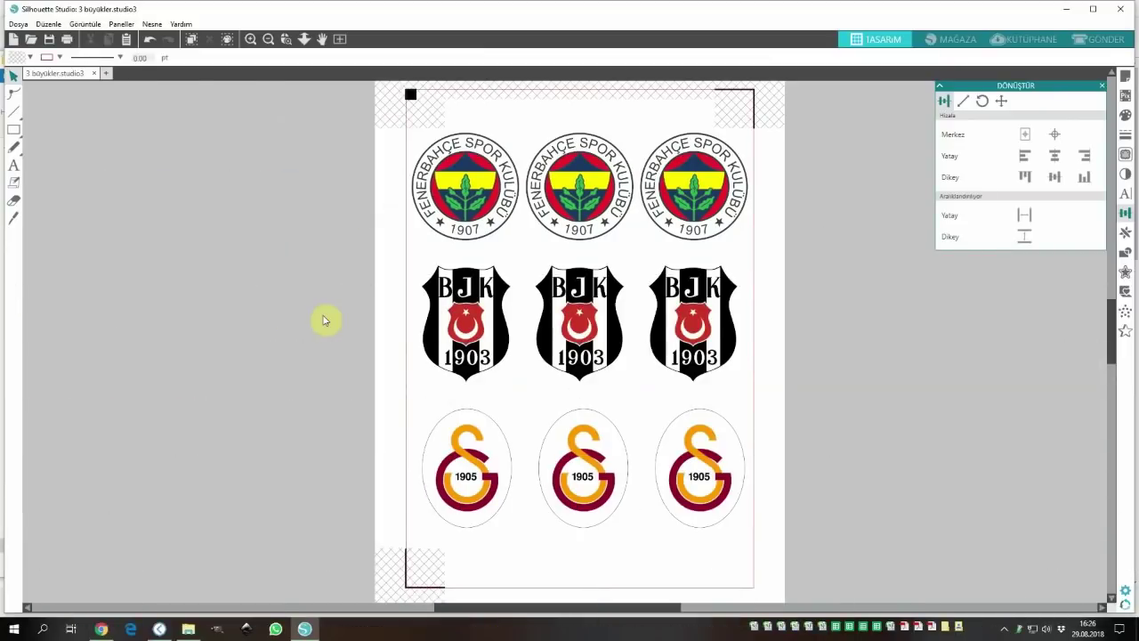
- Give all nine logos on the page a black outline with a thickness of 4 pt
{"action": "left_click_drag", "start_coordinate": [325, 129], "coordinate": [834, 567]}
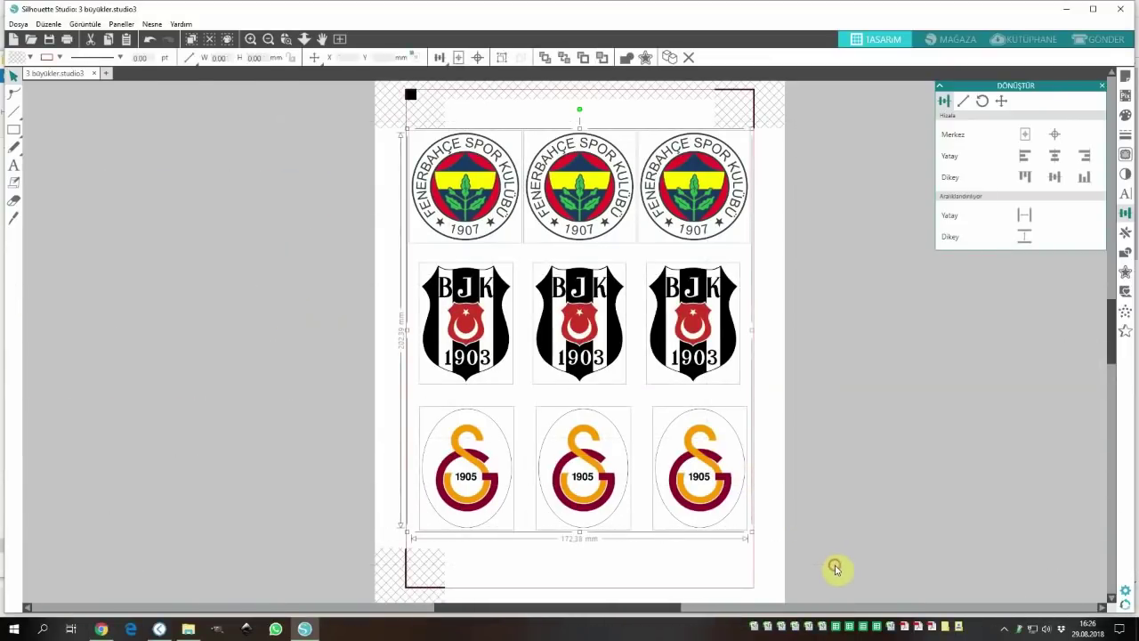
{"action": "left_click", "coordinate": [61, 58]}
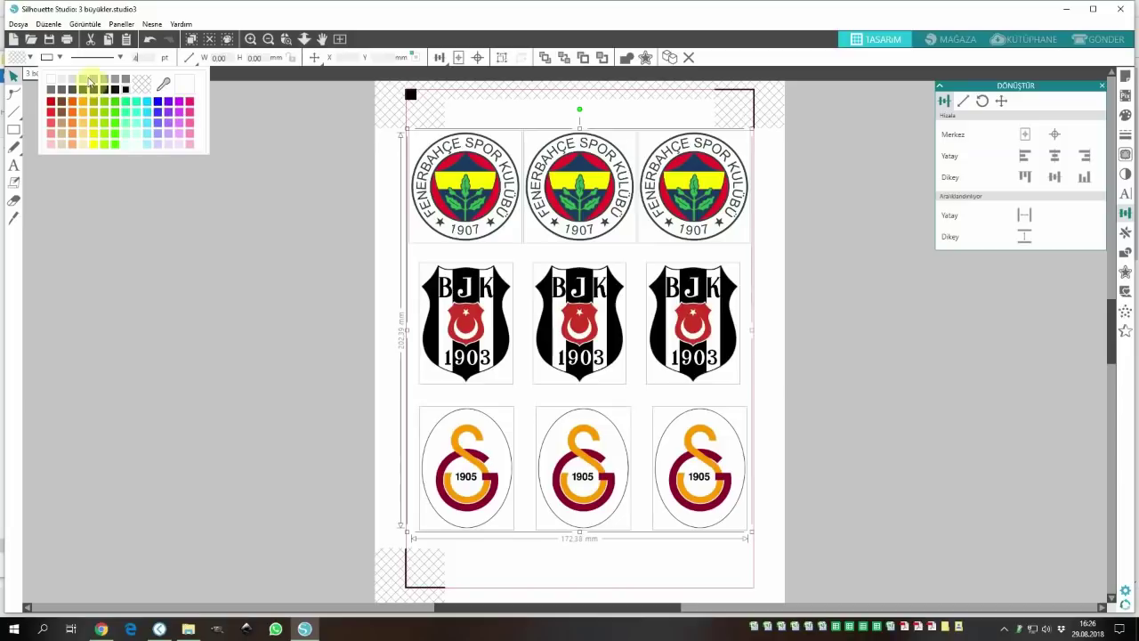
{"action": "left_click", "coordinate": [127, 91]}
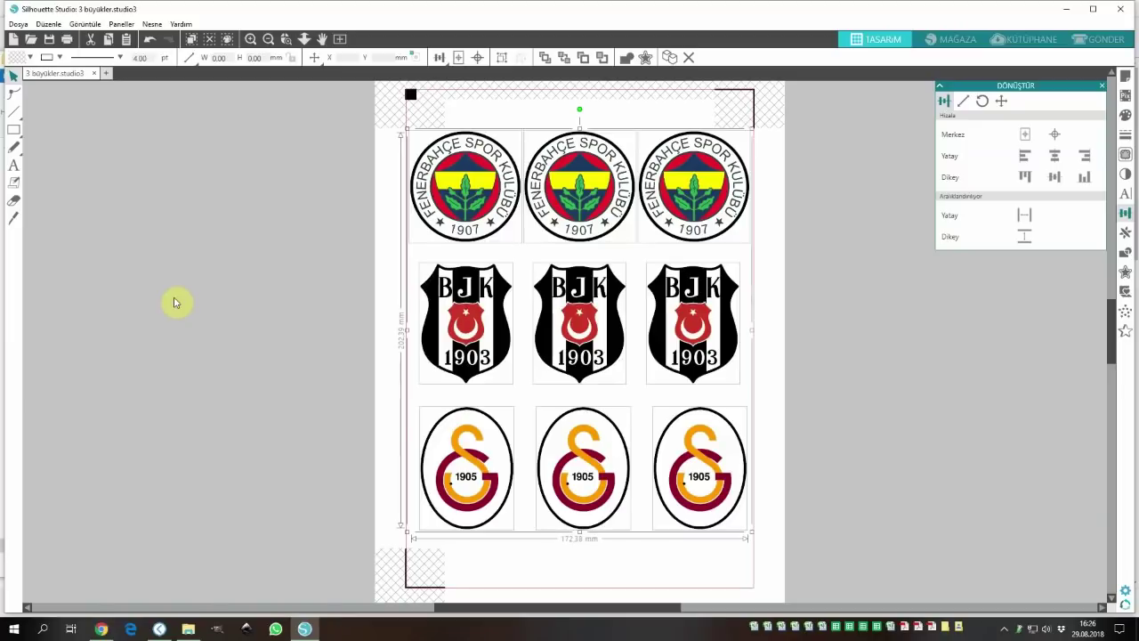
{"action": "left_click", "coordinate": [174, 303]}
- Start printing to the OKI C531(PS) and set the advanced Media Type to Heavy (105 - 120 g/m2) in its preferences
{"action": "key", "text": "ctrl+p"}
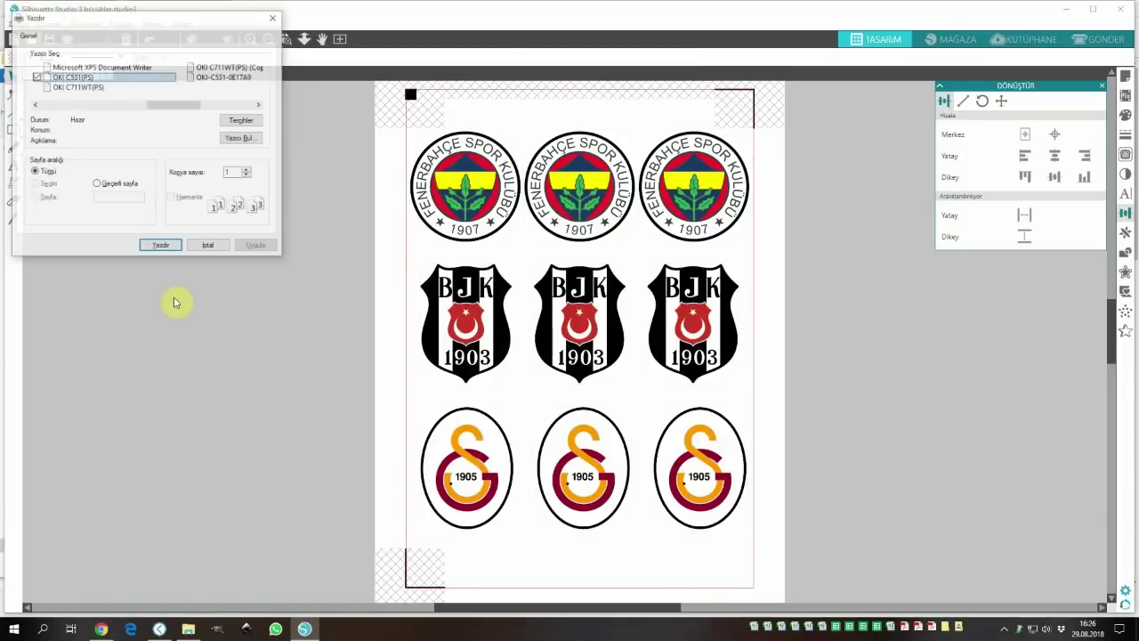
{"action": "left_click", "coordinate": [236, 123]}
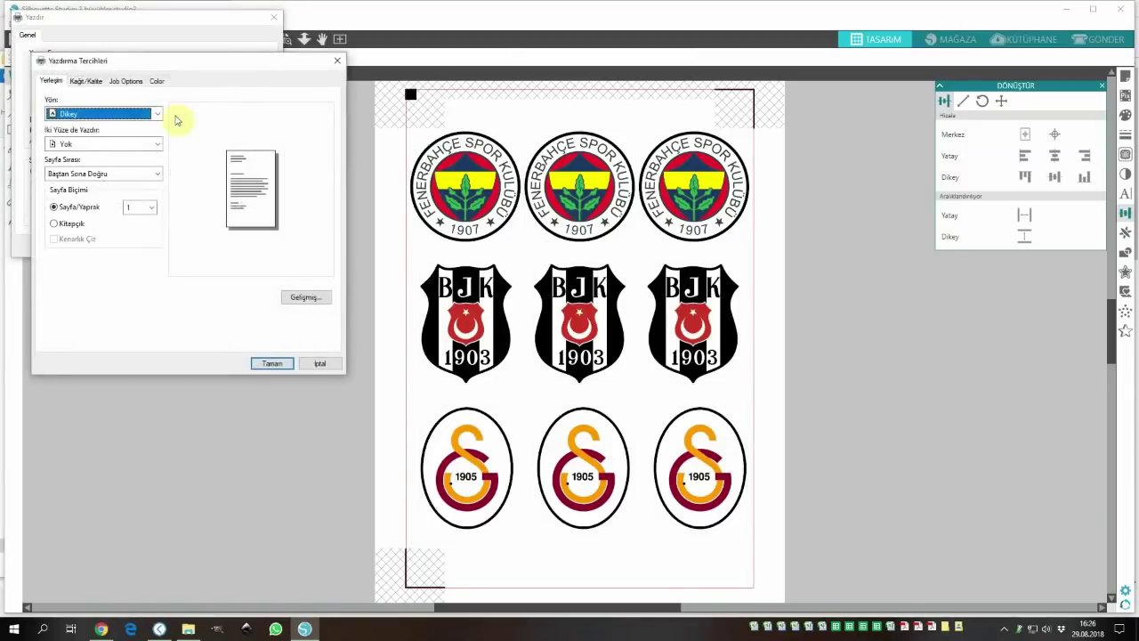
{"action": "left_click", "coordinate": [85, 80]}
{"action": "left_click", "coordinate": [300, 298]}
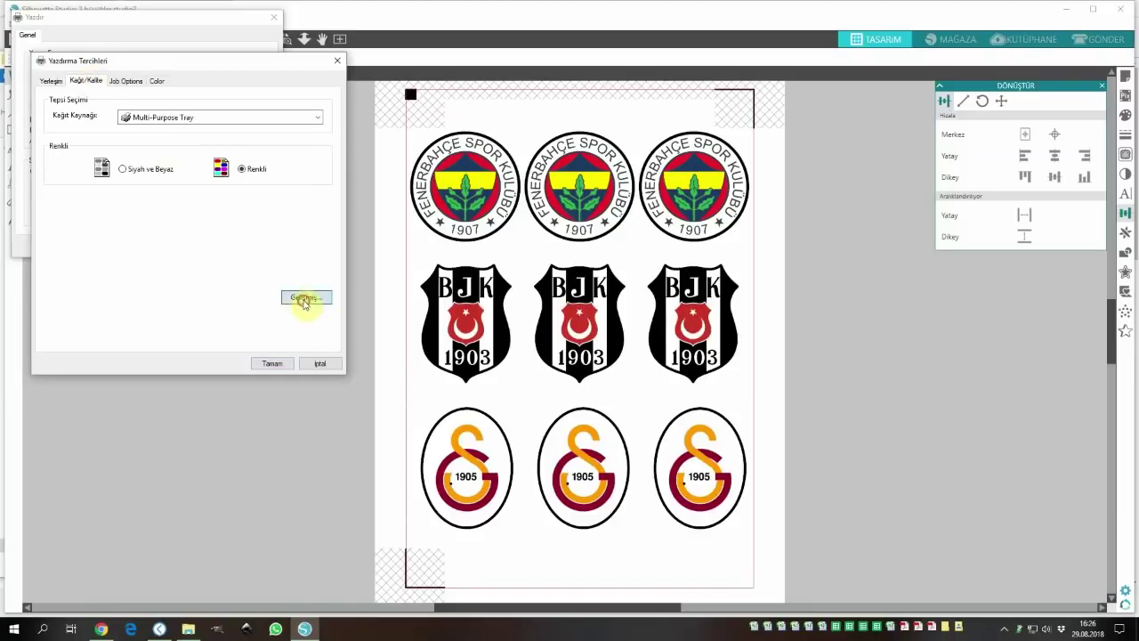
{"action": "left_click", "coordinate": [206, 300]}
{"action": "left_click", "coordinate": [207, 299]}
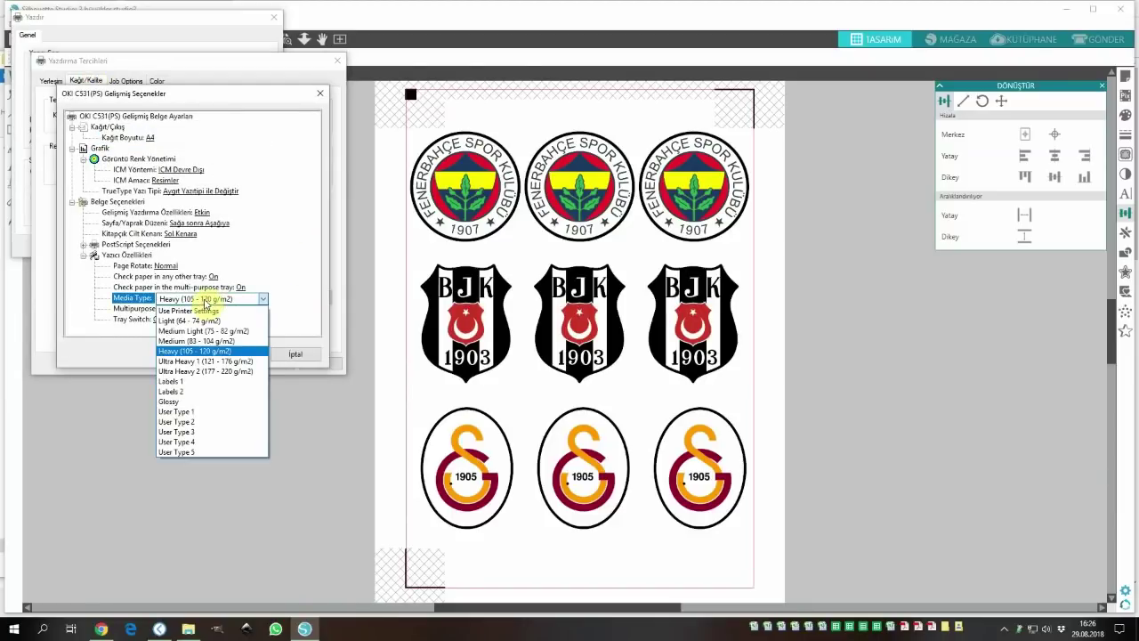
{"action": "left_click", "coordinate": [183, 352]}
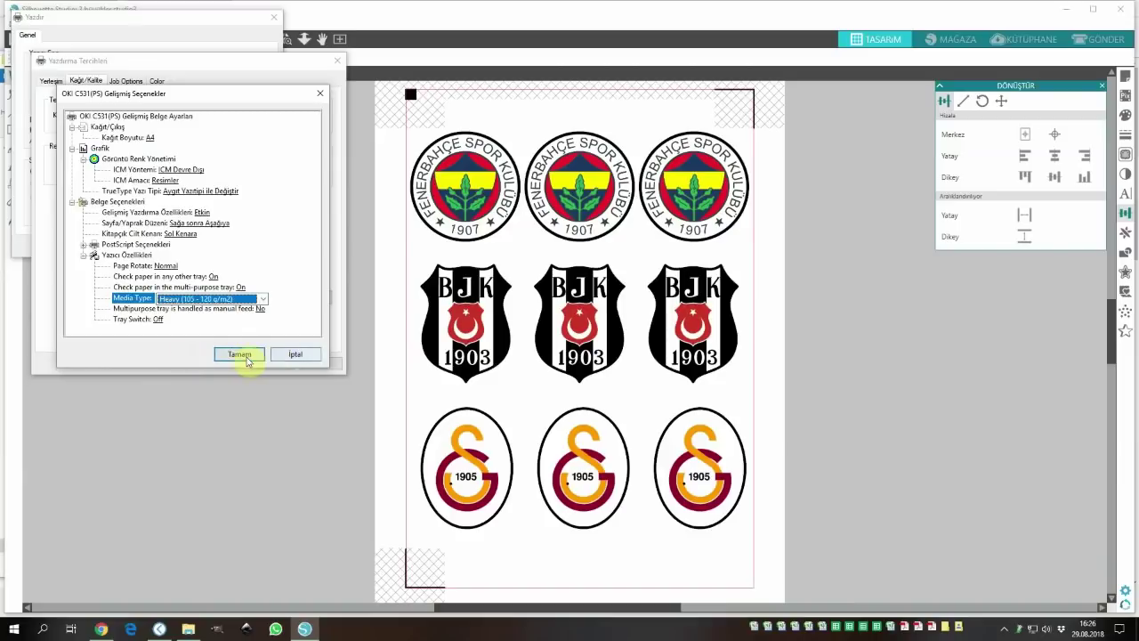
{"action": "left_click", "coordinate": [244, 353]}
- Review the printer's job options and advanced settings without changing them, accept the preferences and print the sheet
{"action": "left_click", "coordinate": [119, 85]}
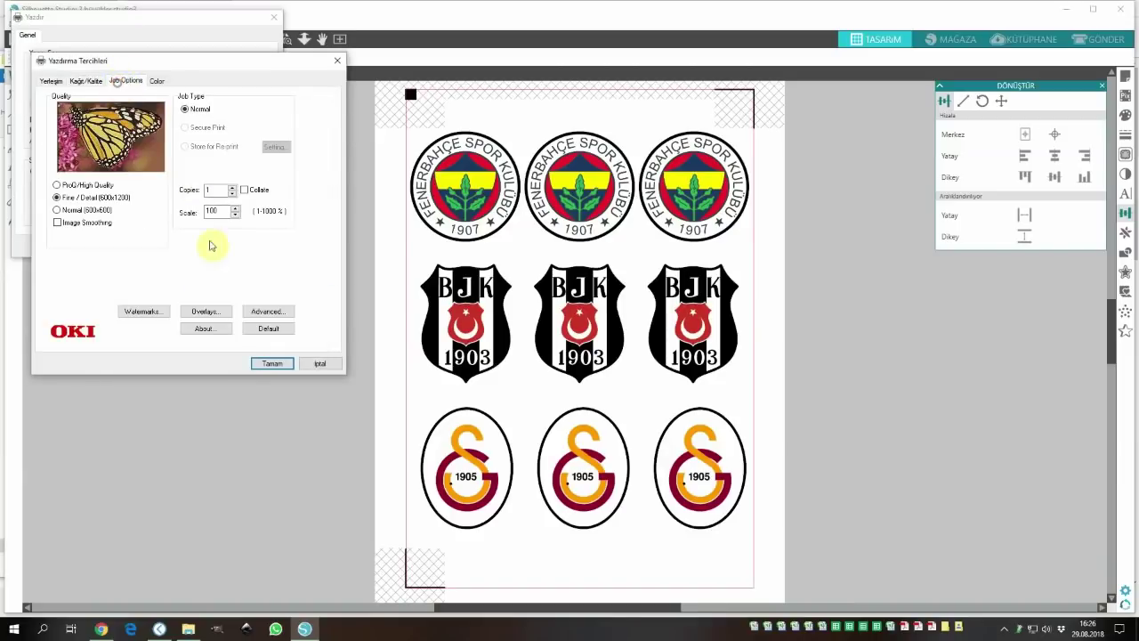
{"action": "left_click", "coordinate": [264, 313]}
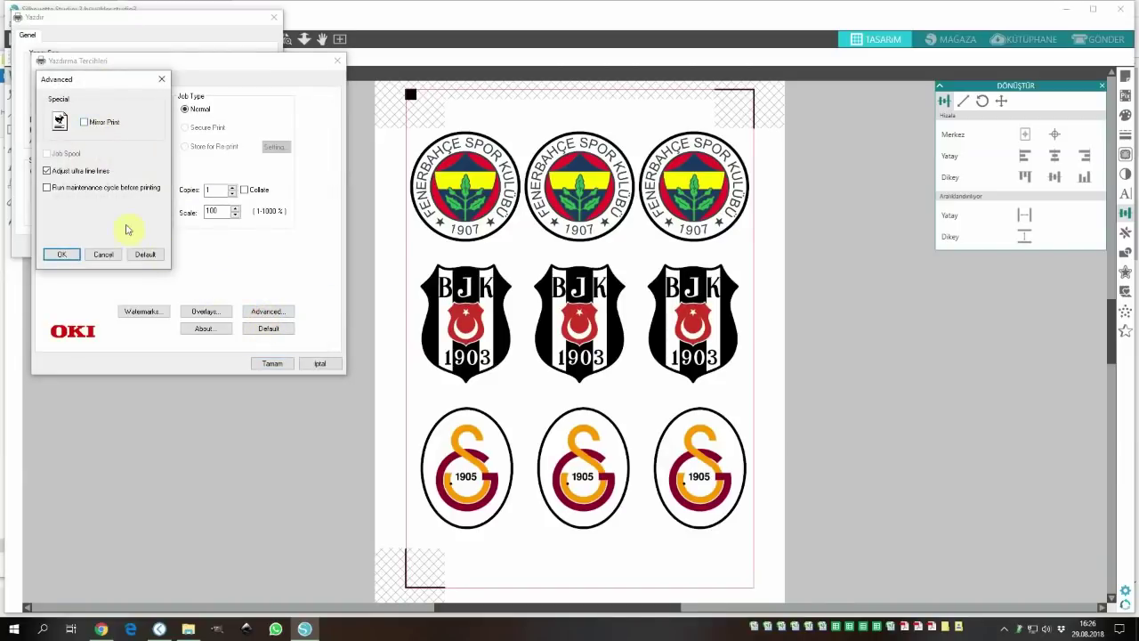
{"action": "left_click", "coordinate": [103, 256]}
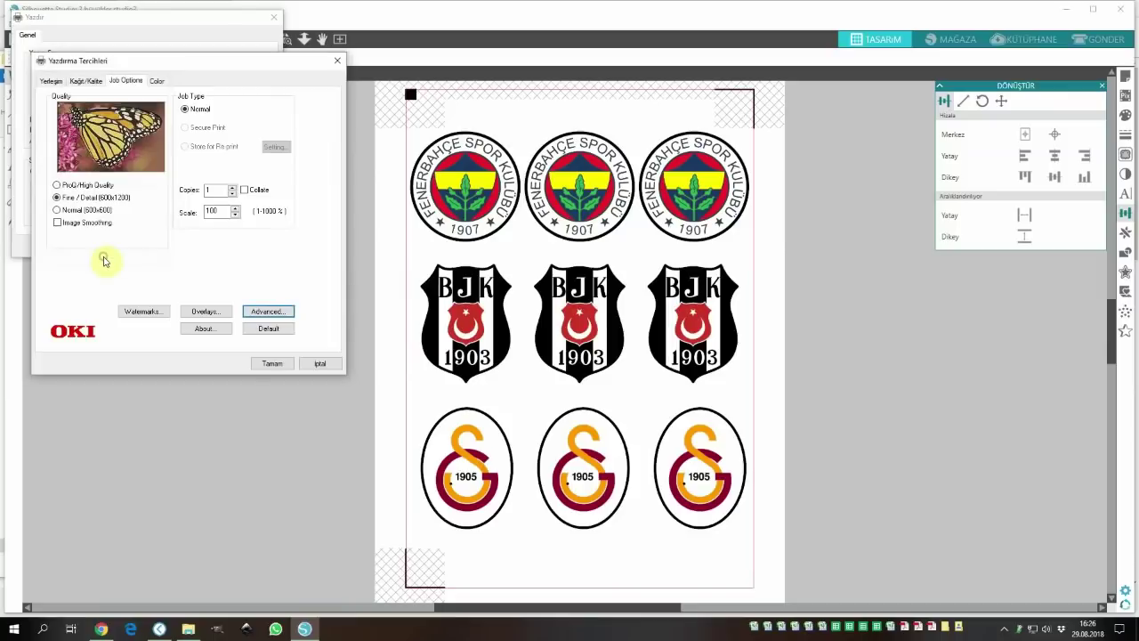
{"action": "left_click", "coordinate": [271, 365]}
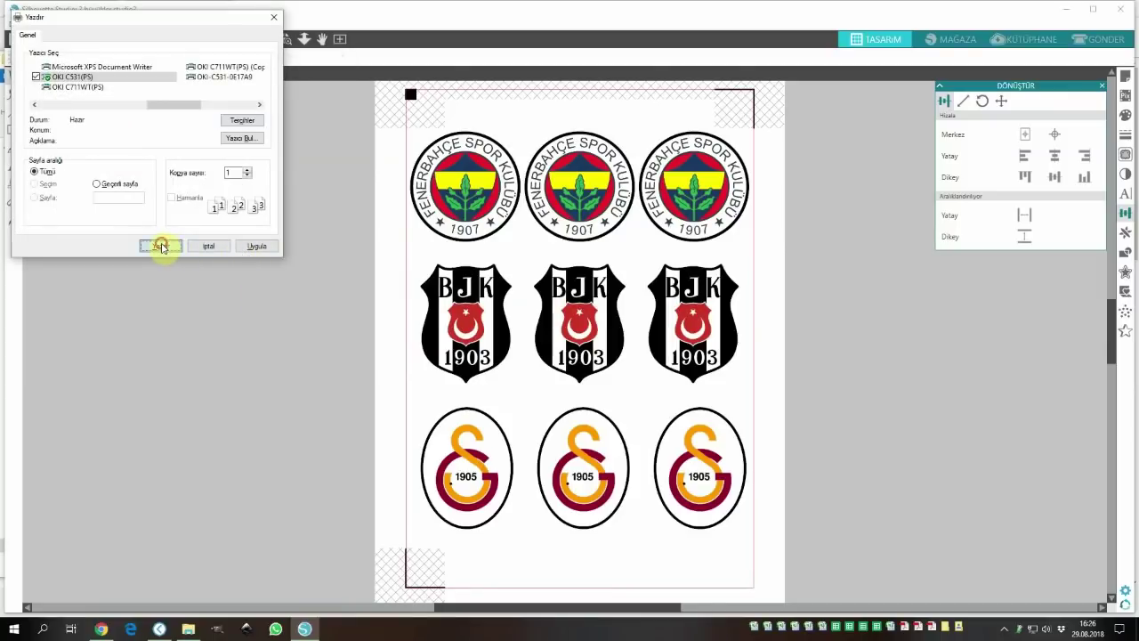
{"action": "left_click", "coordinate": [161, 247]}
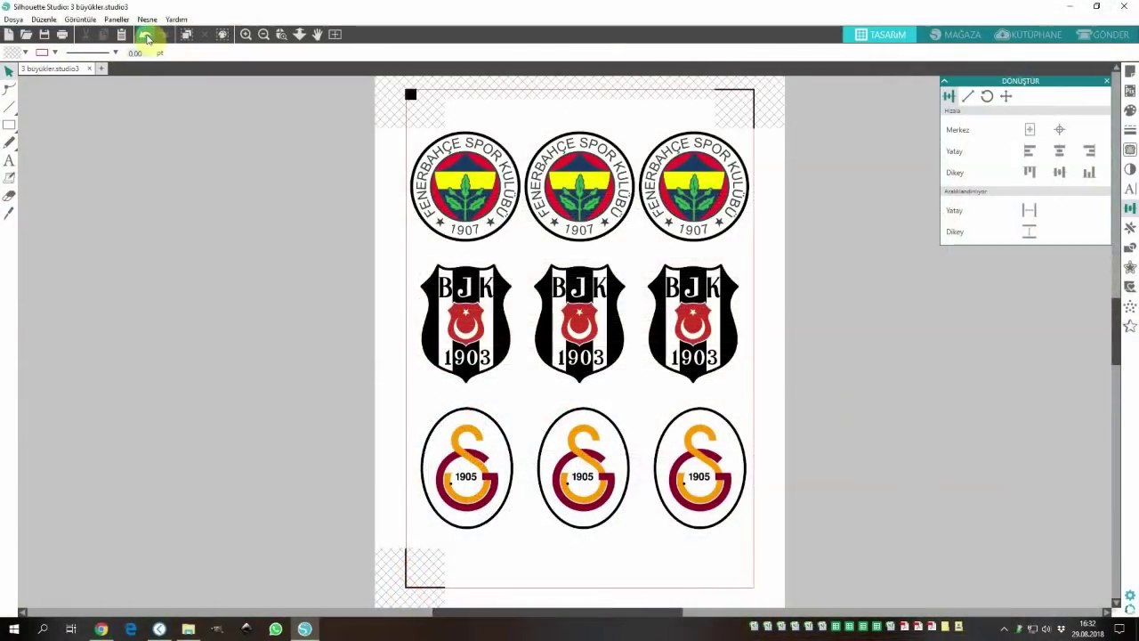
- Undo the 4 pt outline thickness and set the outline of all nine logos to 1 pt
{"action": "left_click", "coordinate": [145, 35]}
{"action": "left_click", "coordinate": [146, 36]}
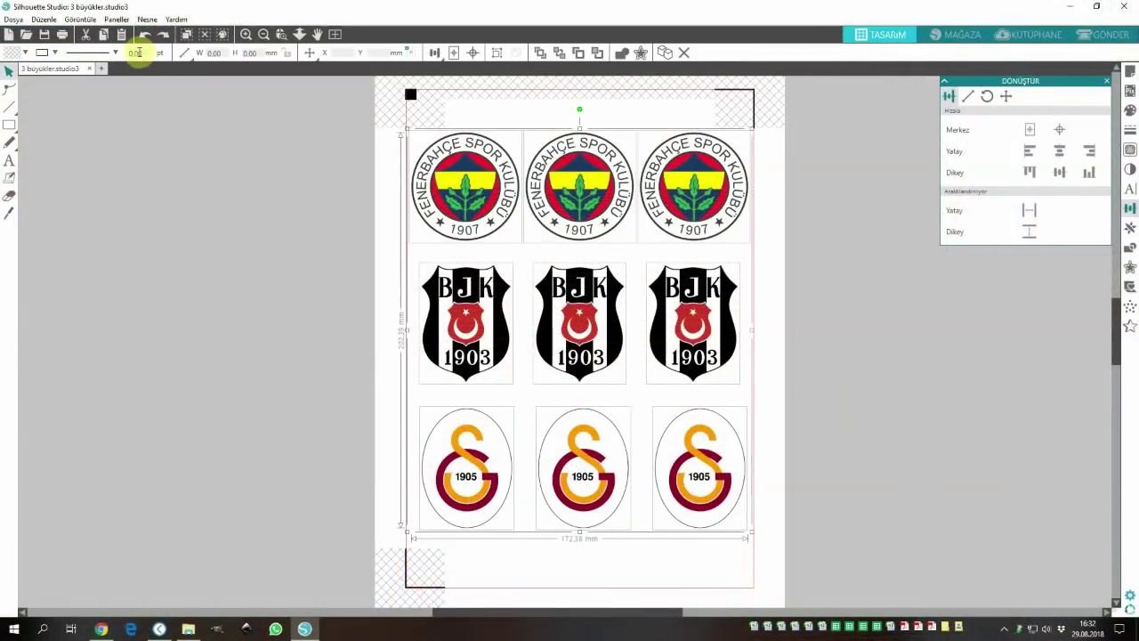
{"action": "type", "text": "1"}
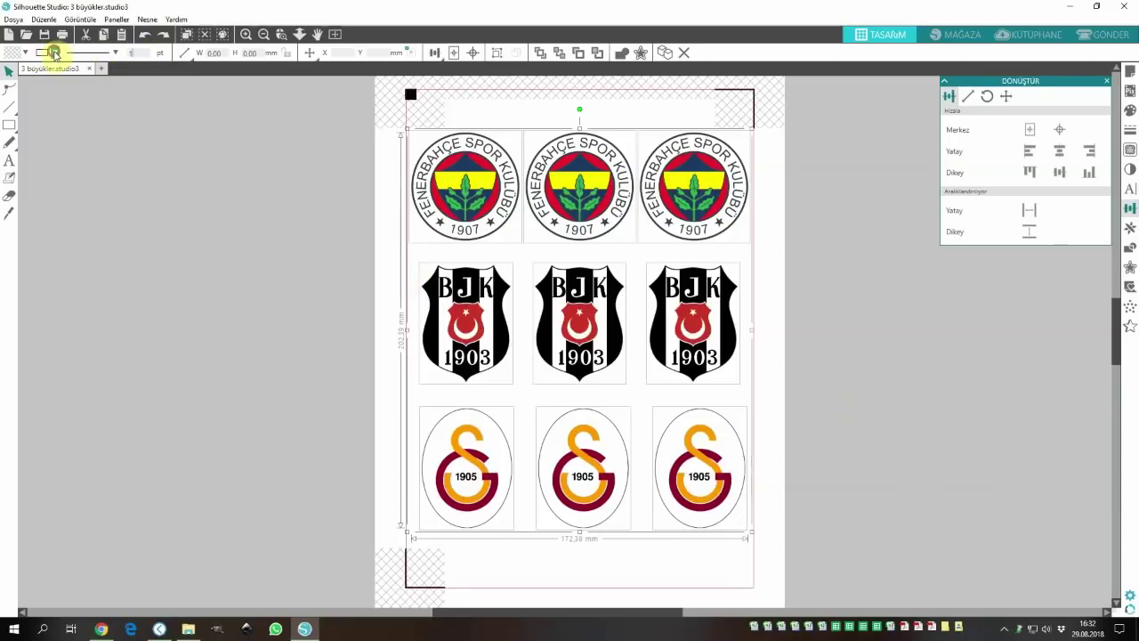
{"action": "left_click", "coordinate": [55, 53]}
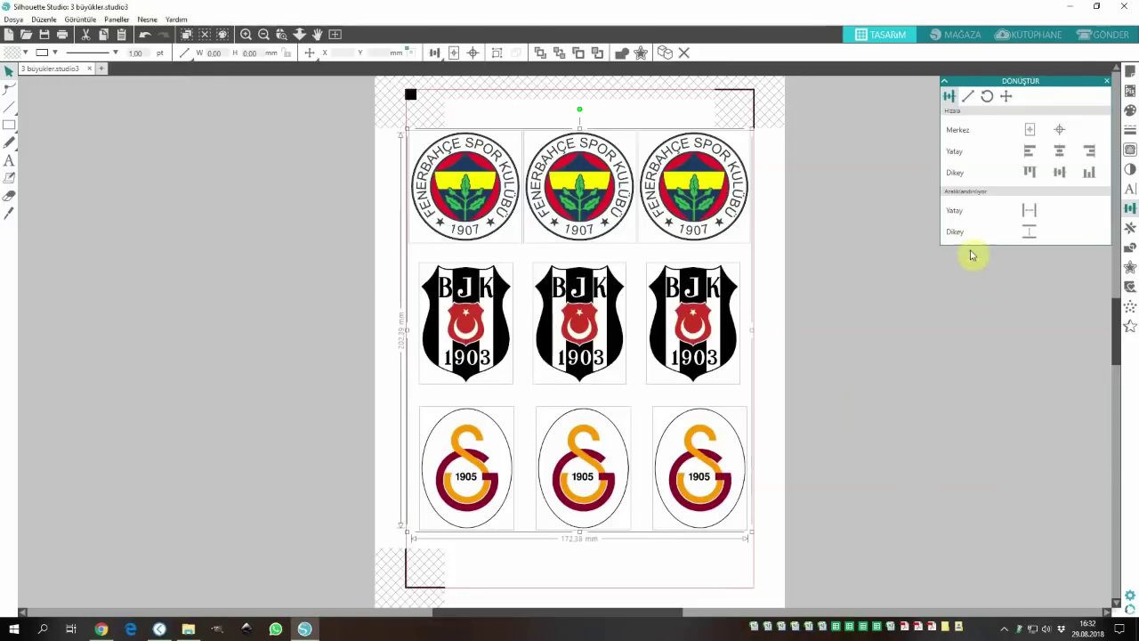
- Go to the send-to-cutter view and choose Sulu Çıkartma as the Araç 1 material by searching for "sulu"
{"action": "left_click", "coordinate": [1089, 40]}
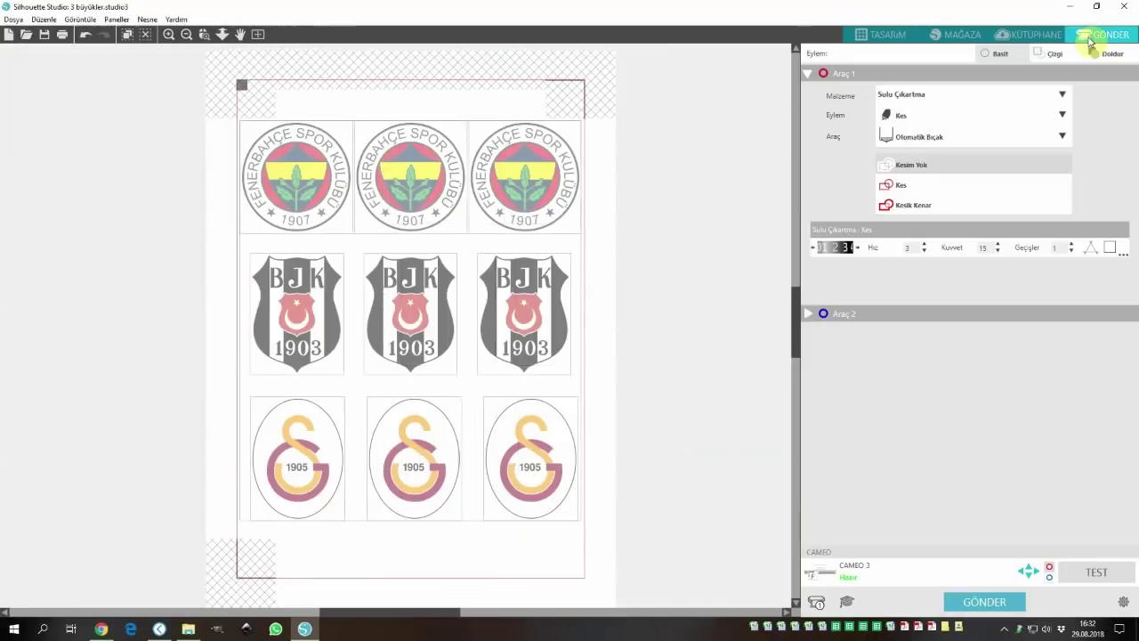
{"action": "left_click", "coordinate": [967, 96]}
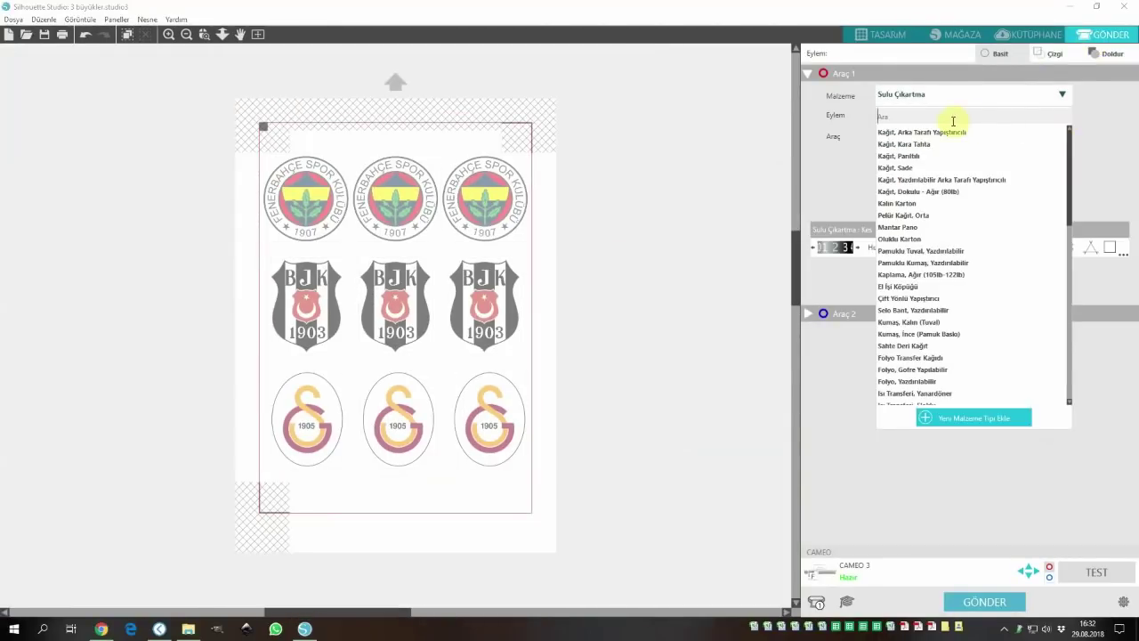
{"action": "type", "text": "sulu"}
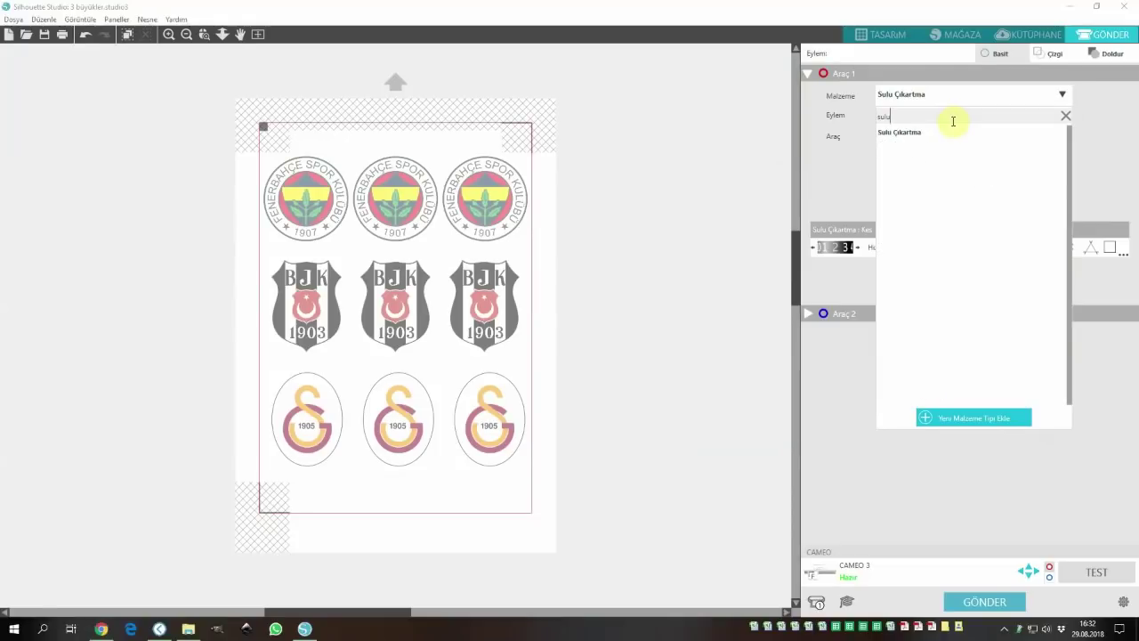
{"action": "left_click", "coordinate": [900, 133]}
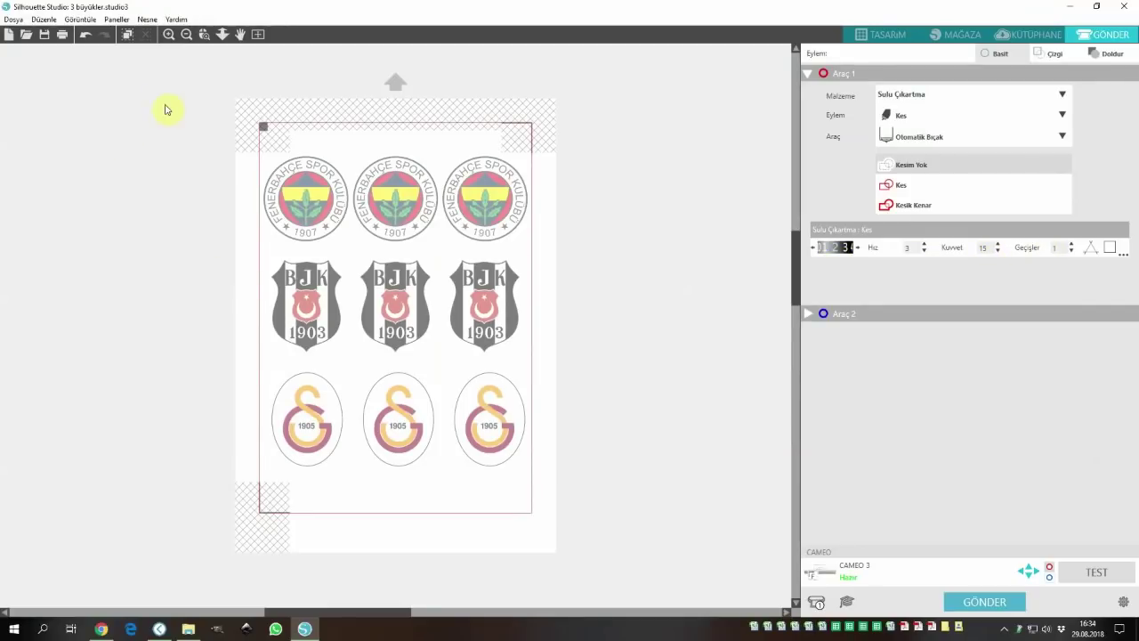
- Select all nine logos, assign the Kes cut type to them and send the job to the CAMEO 3
{"action": "left_click_drag", "start_coordinate": [165, 95], "coordinate": [579, 513]}
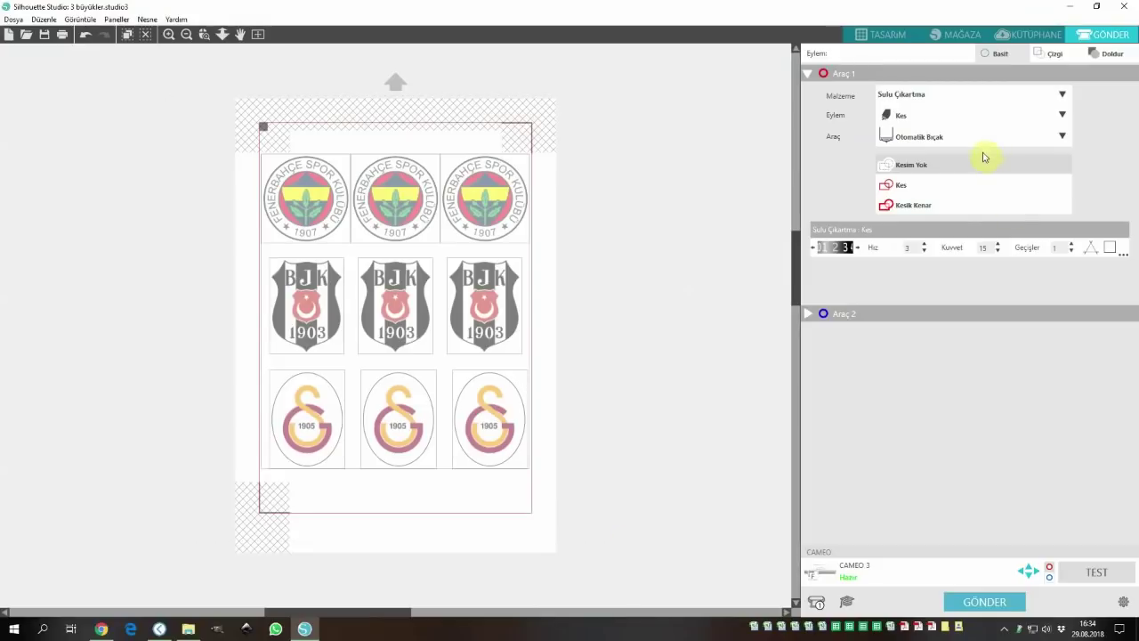
{"action": "left_click", "coordinate": [906, 186]}
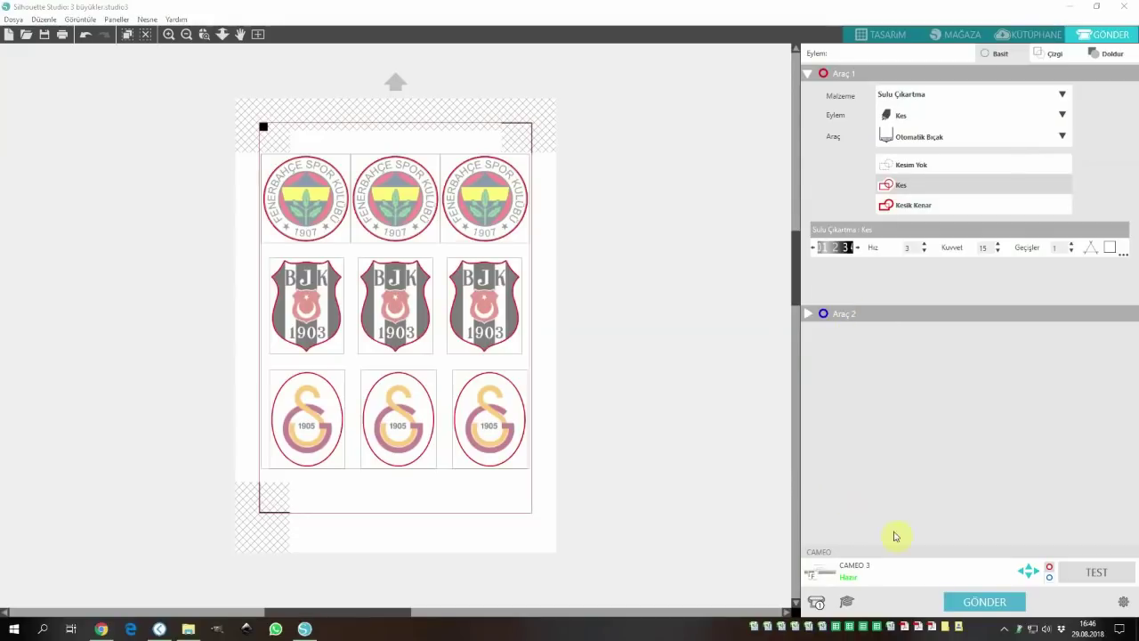
{"action": "left_click", "coordinate": [972, 600]}
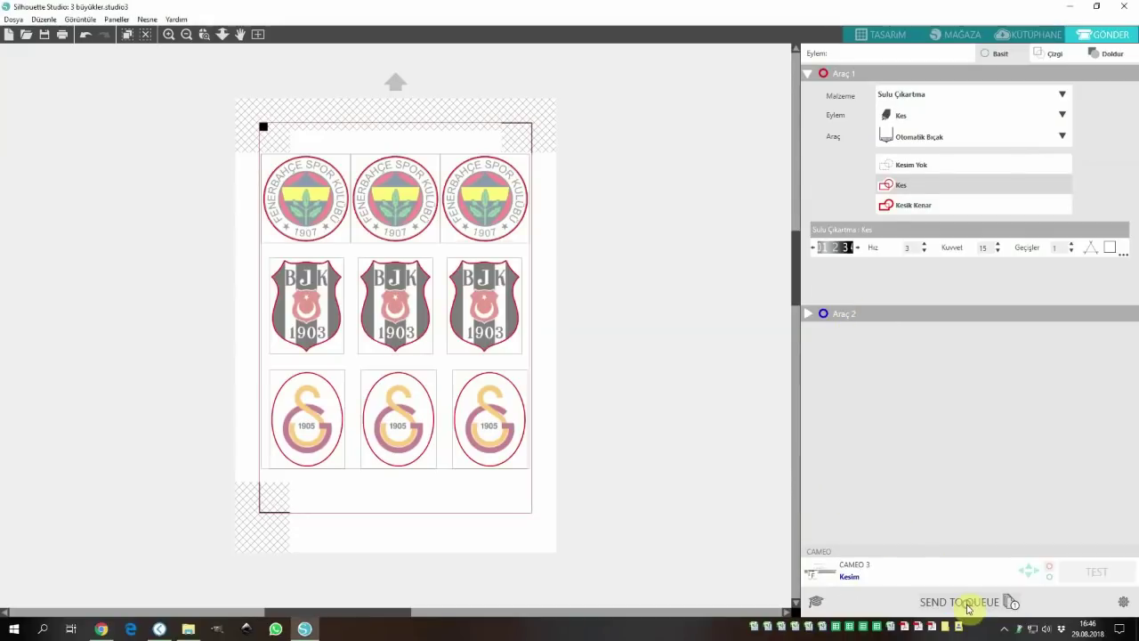
{"action": "left_click", "coordinate": [968, 606]}
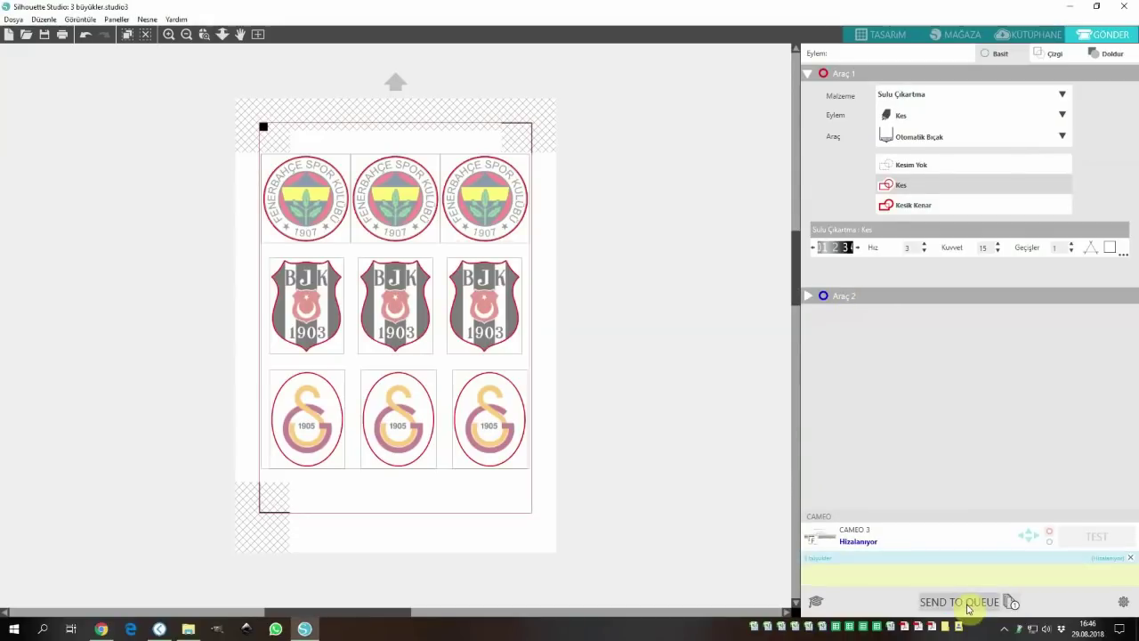